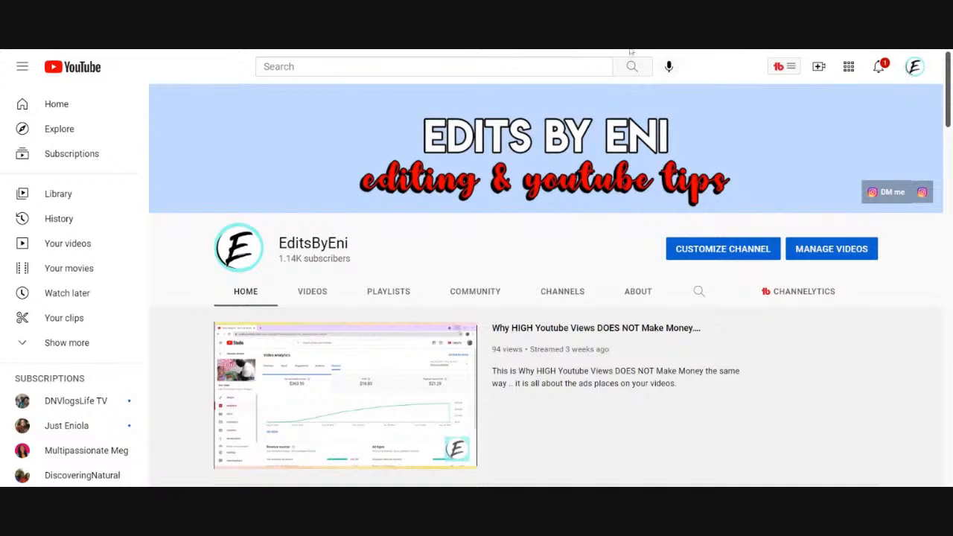
Switch to YouTube Studio and open the video "Why Do Dentists Always Find Cavity??" in the video editor.
{"action": "left_click", "coordinate": [915, 67]}
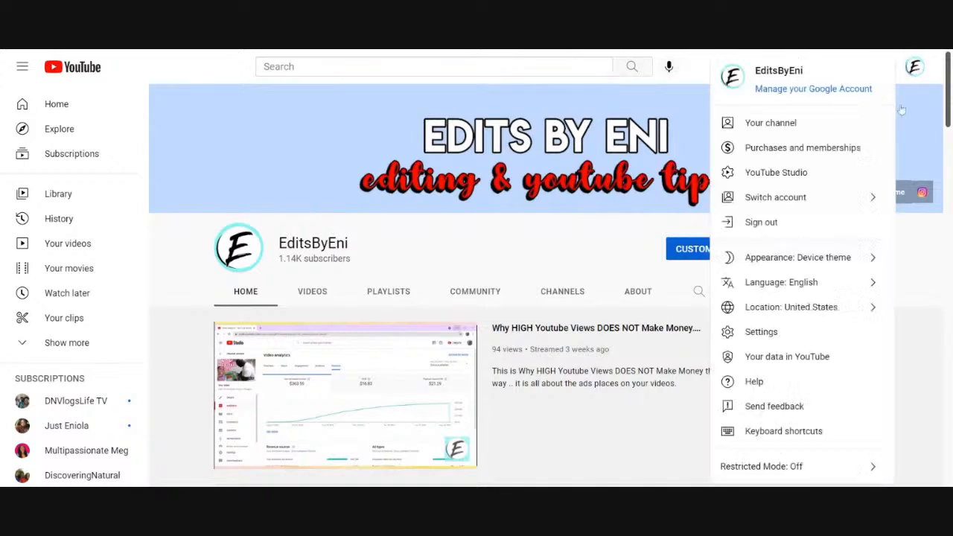
{"action": "left_click", "coordinate": [810, 176]}
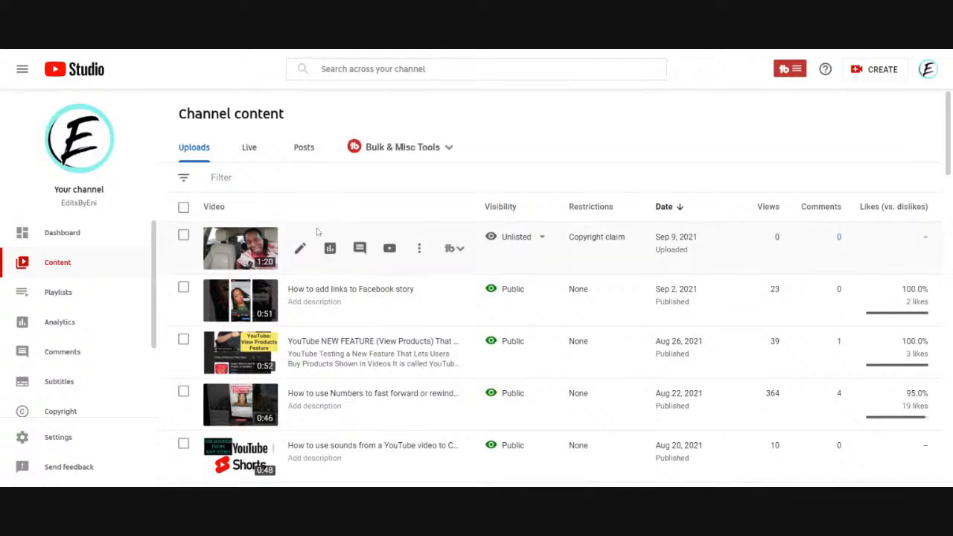
{"action": "mouse_move", "coordinate": [619, 237]}
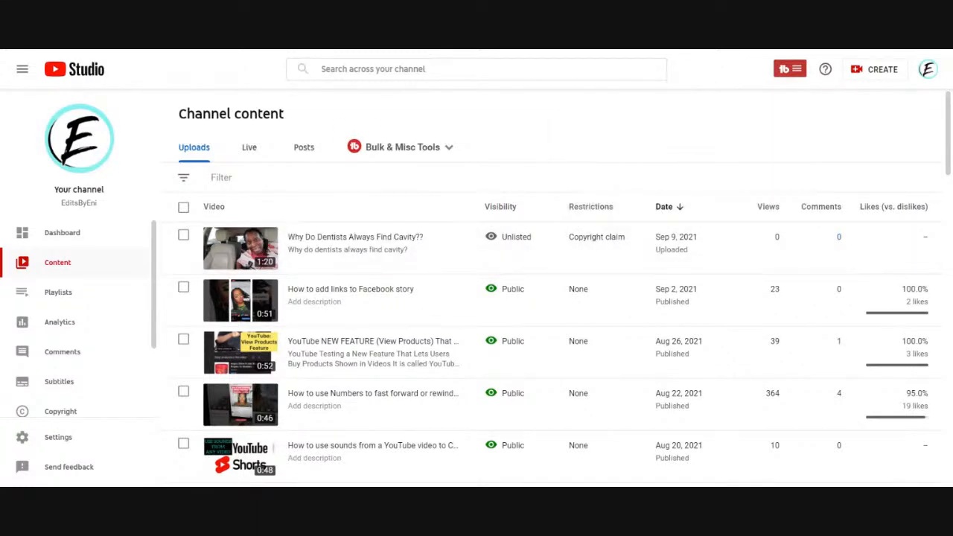
{"action": "mouse_move", "coordinate": [576, 240]}
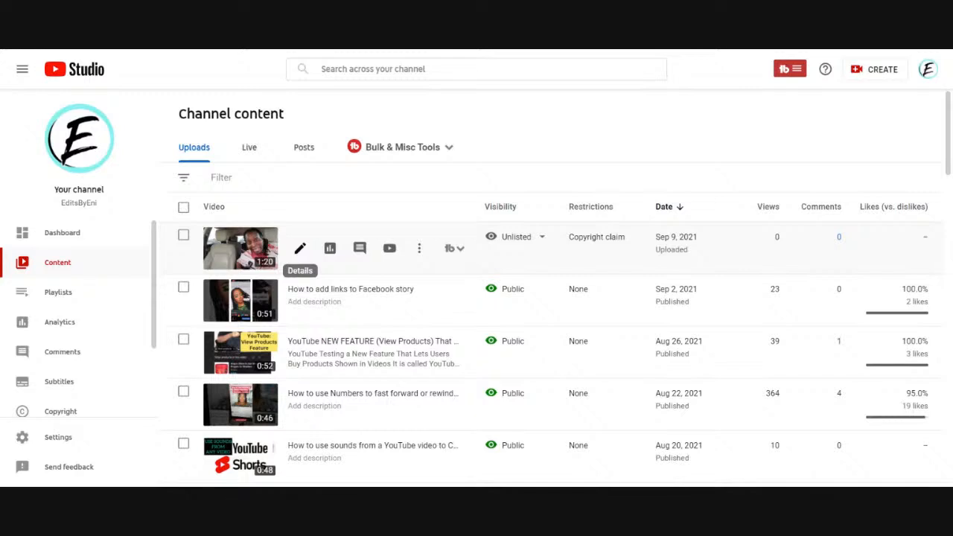
{"action": "left_click", "coordinate": [299, 249]}
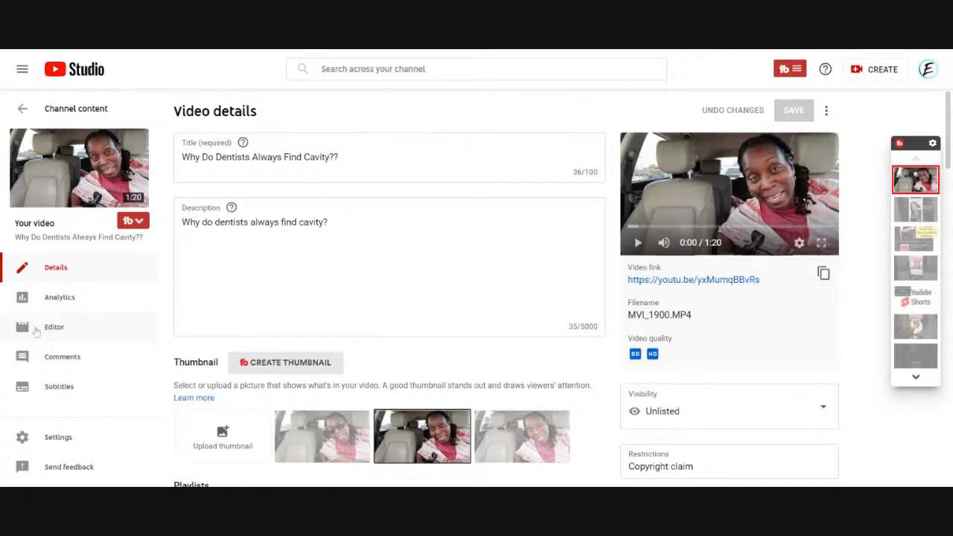
{"action": "left_click", "coordinate": [39, 330]}
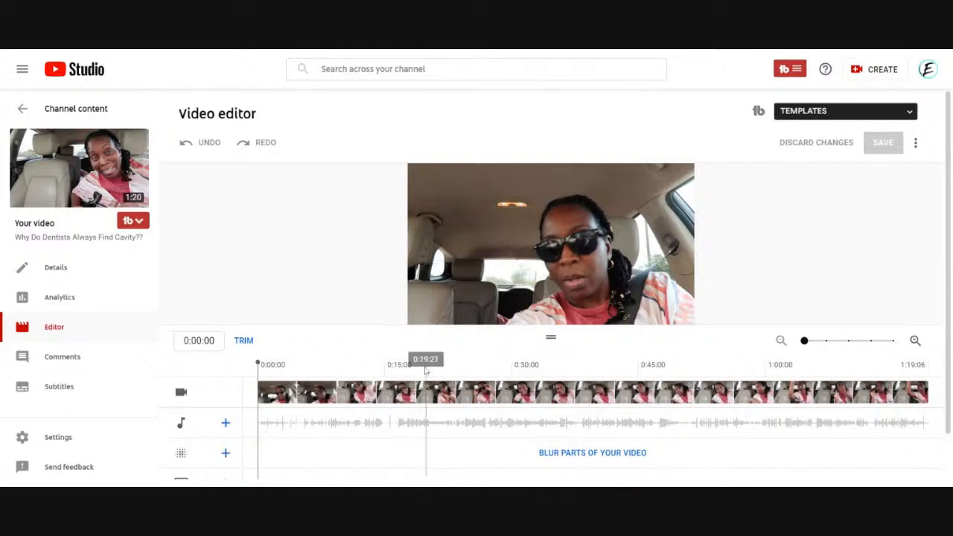
Examine the editor's tracks and preview the video at several points along the timeline.
{"action": "scroll", "coordinate": [229, 419], "scroll_direction": "down", "scroll_amount": 1}
{"action": "scroll", "coordinate": [229, 420], "scroll_direction": "down", "scroll_amount": 1}
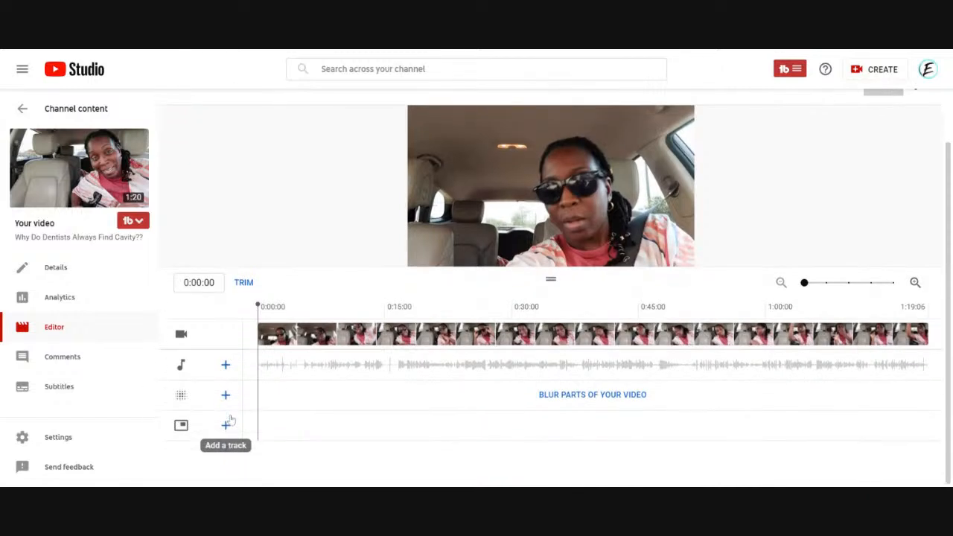
{"action": "scroll", "coordinate": [248, 422], "scroll_direction": "up", "scroll_amount": 2}
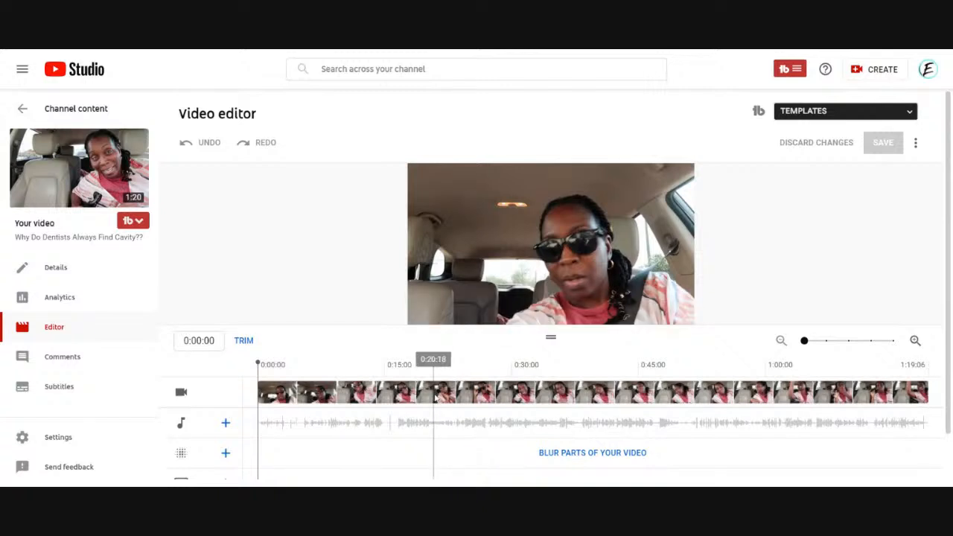
{"action": "left_click", "coordinate": [358, 380]}
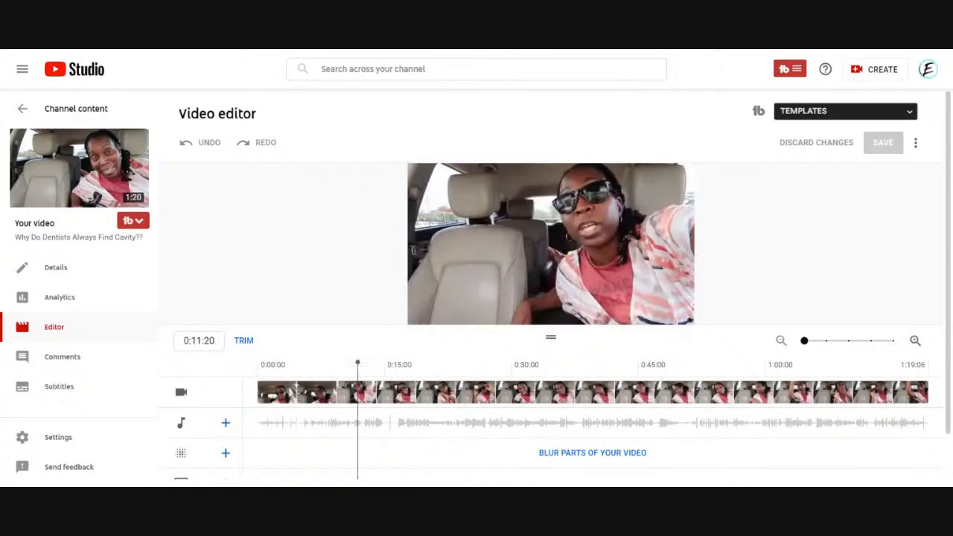
{"action": "left_click_drag", "start_coordinate": [357, 363], "coordinate": [330, 364]}
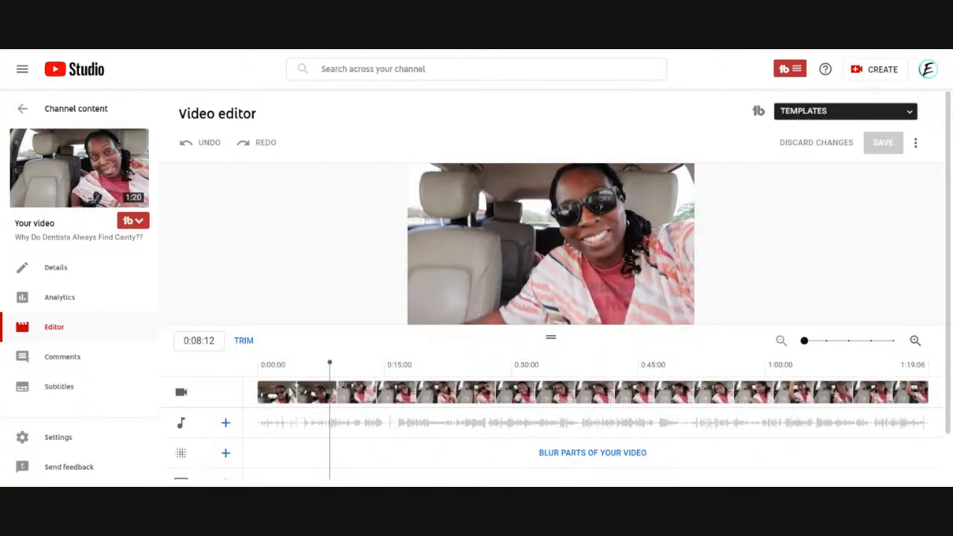
{"action": "left_click", "coordinate": [489, 261]}
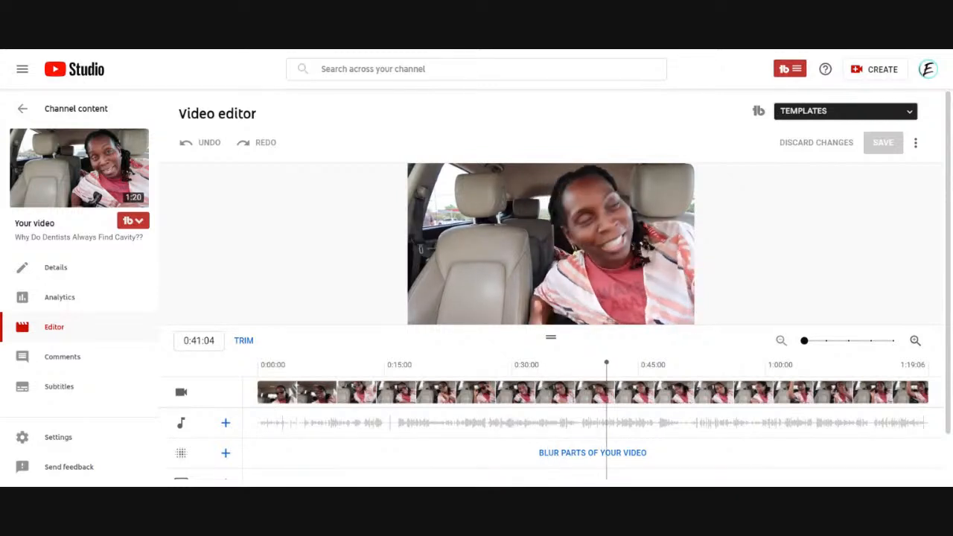
{"action": "key", "text": "space"}
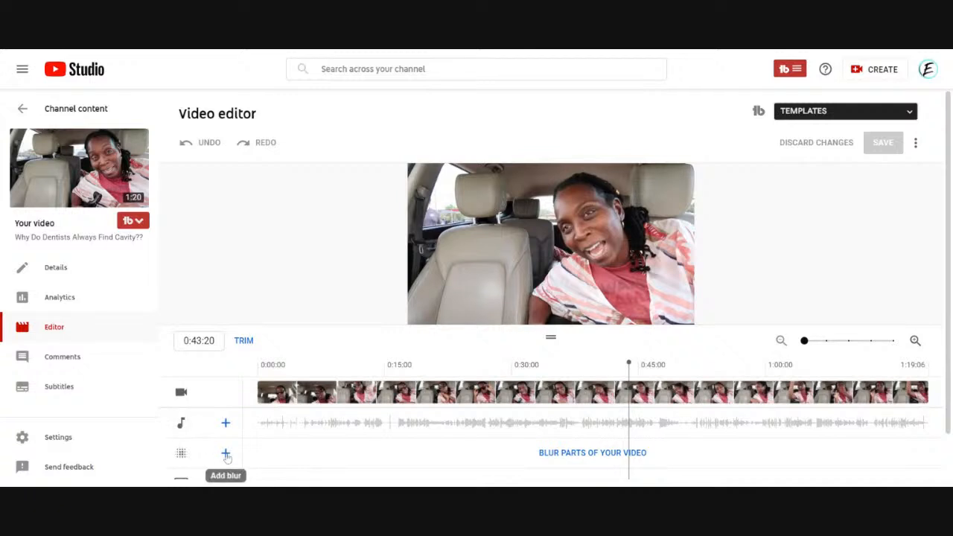
{"action": "left_click", "coordinate": [226, 453]}
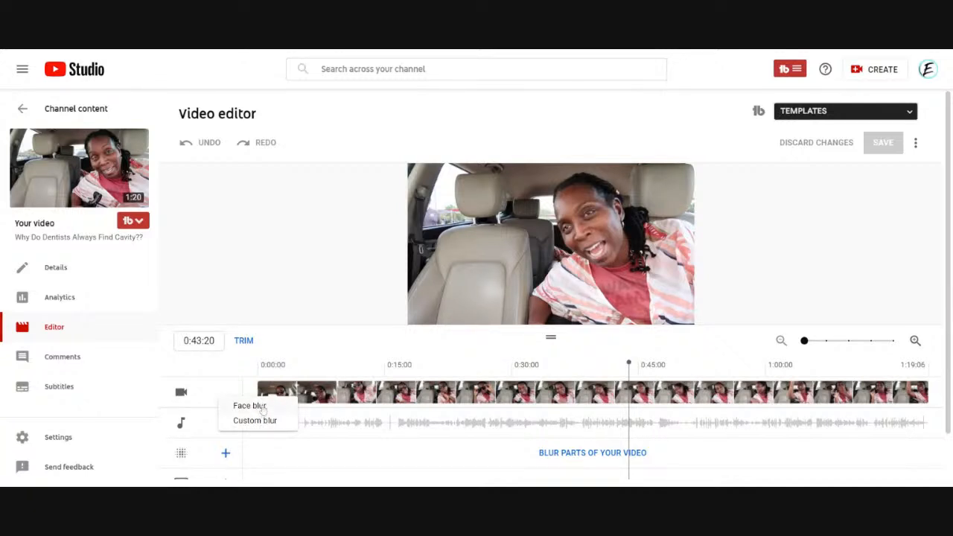
{"action": "mouse_move", "coordinate": [423, 214]}
{"action": "left_click", "coordinate": [253, 409]}
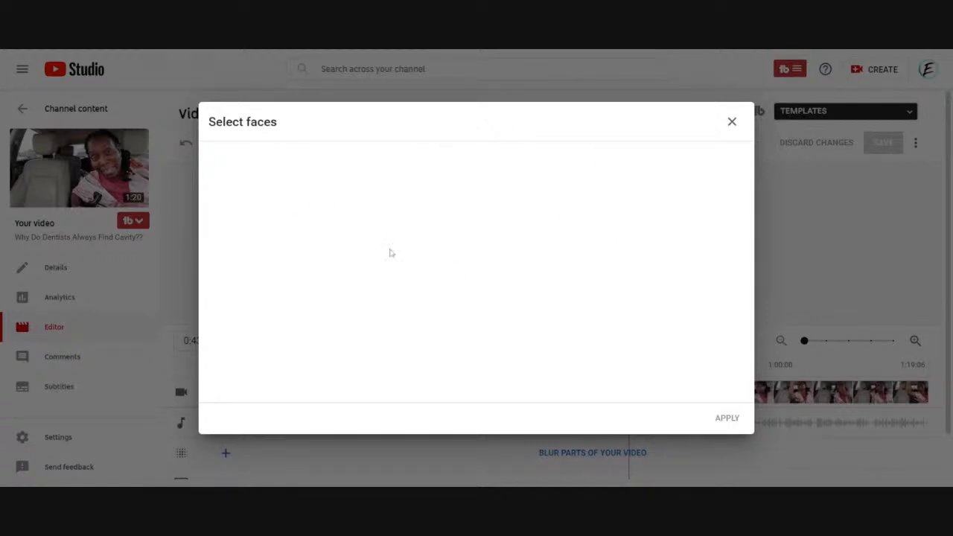
{"action": "left_click", "coordinate": [732, 121]}
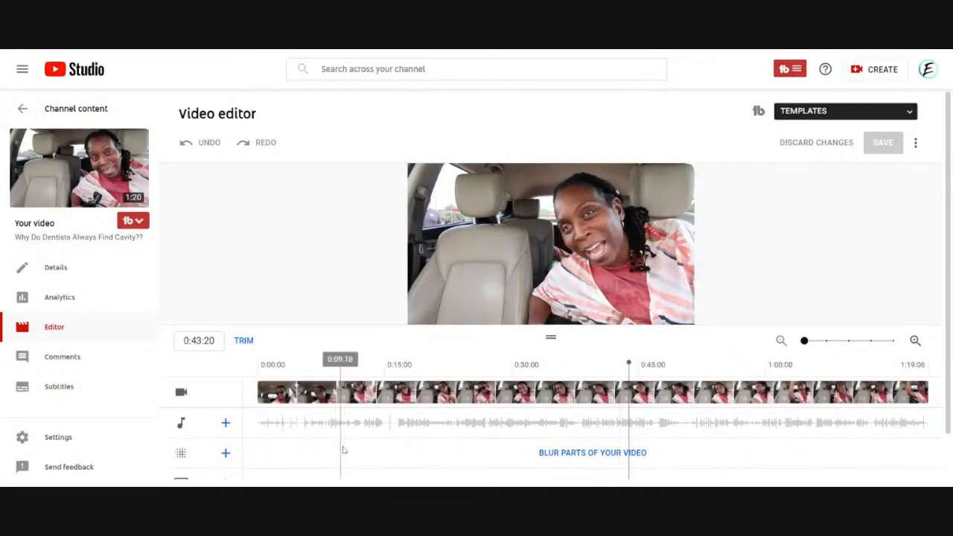
Add a rectangular custom blur and move it over the car seat beside the window at 0:07:10.
{"action": "left_click", "coordinate": [226, 454]}
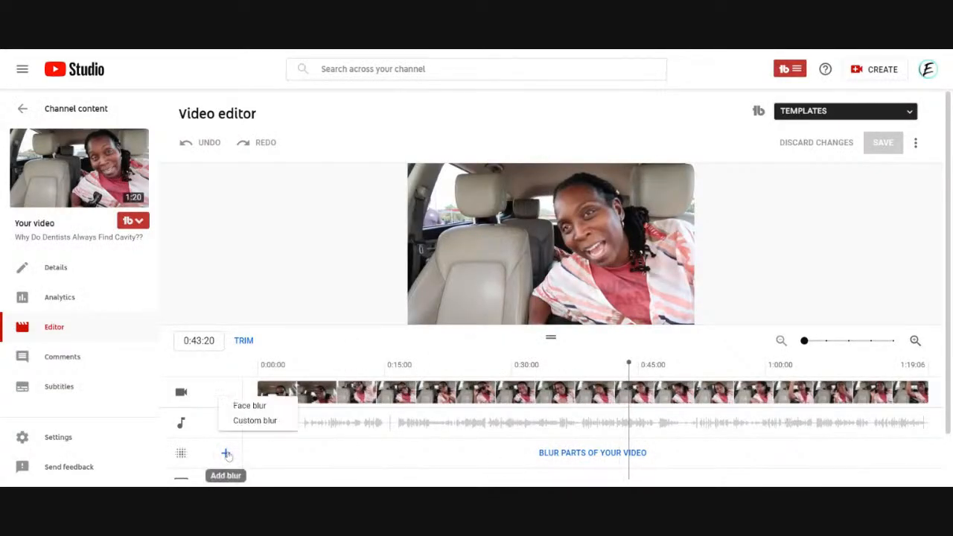
{"action": "left_click", "coordinate": [255, 421]}
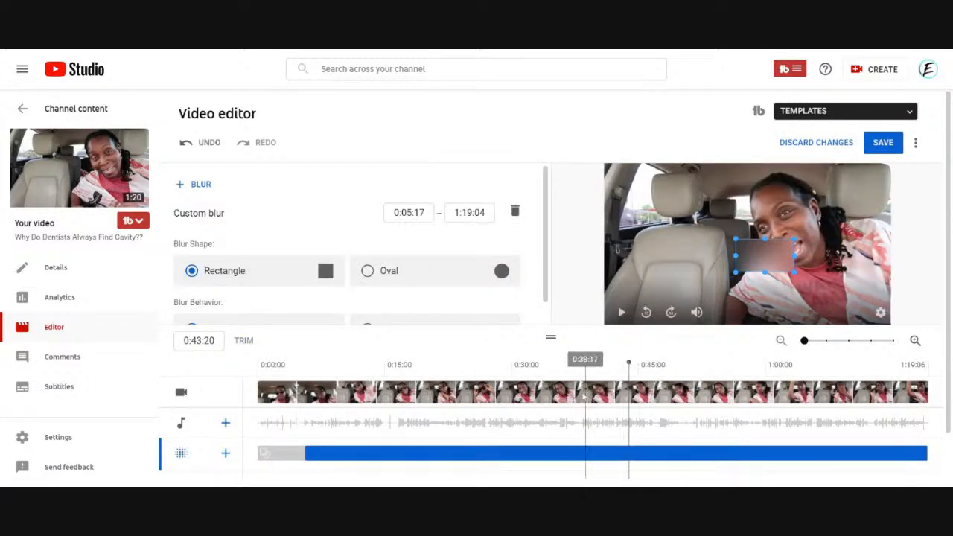
{"action": "left_click", "coordinate": [309, 369]}
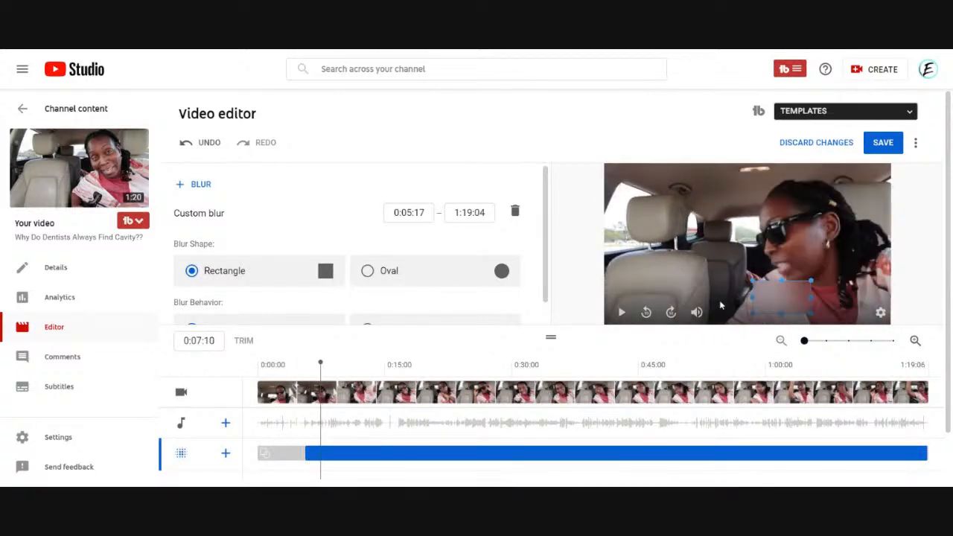
{"action": "left_click_drag", "start_coordinate": [758, 292], "coordinate": [656, 239]}
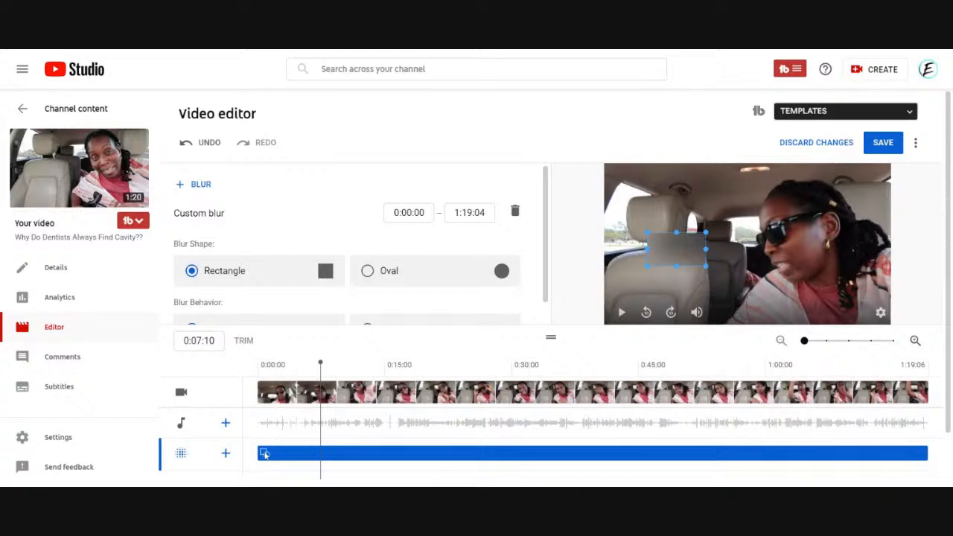
Set the custom blur to start at 0:36:07 and move its rectangle over the car's side window at 0:40:15.
{"action": "left_click_drag", "start_coordinate": [264, 453], "coordinate": [564, 455]}
{"action": "left_click_drag", "start_coordinate": [532, 364], "coordinate": [602, 365]}
{"action": "left_click_drag", "start_coordinate": [777, 257], "coordinate": [654, 216]}
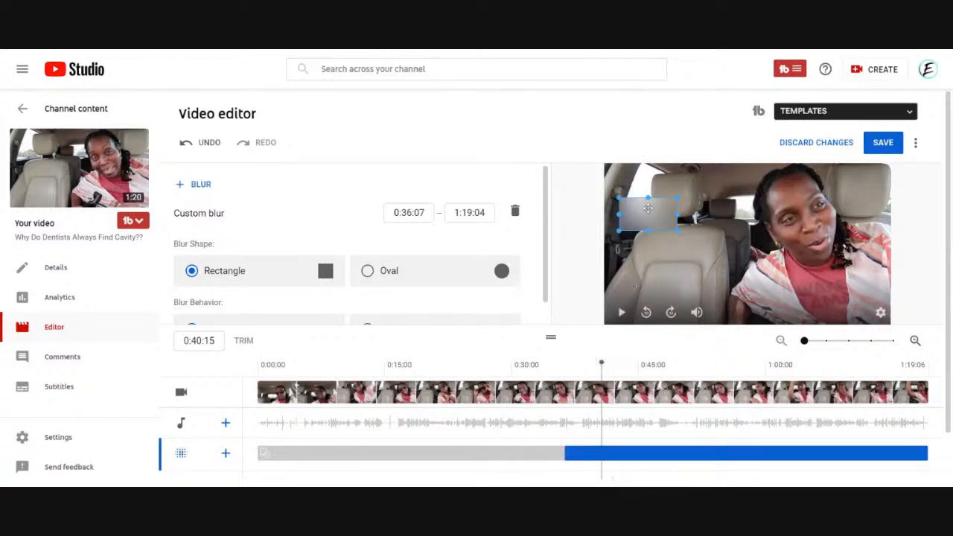
{"action": "left_click_drag", "start_coordinate": [648, 210], "coordinate": [640, 209]}
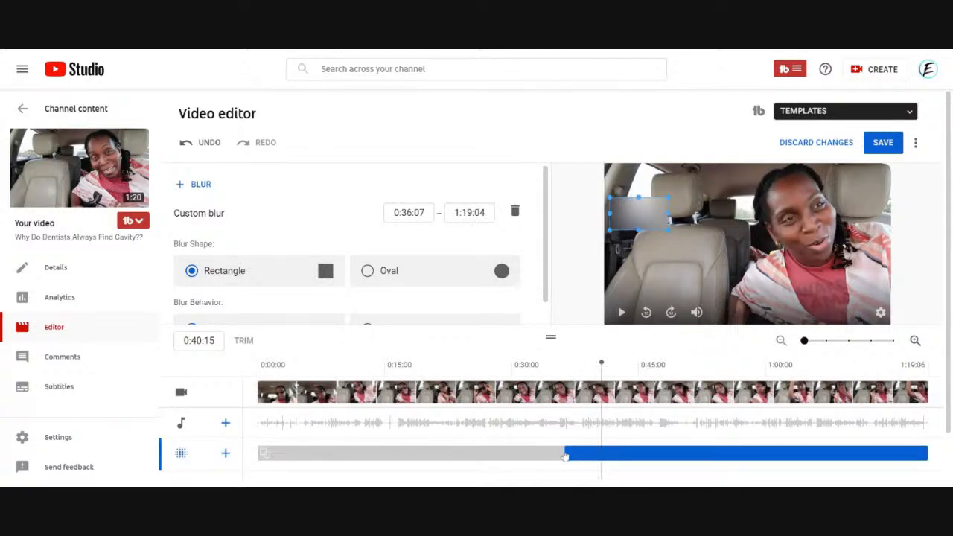
Set the blur's start to 0:40:15 and resize its rectangle to fit over the car's side window.
{"action": "left_click_drag", "start_coordinate": [564, 452], "coordinate": [594, 453]}
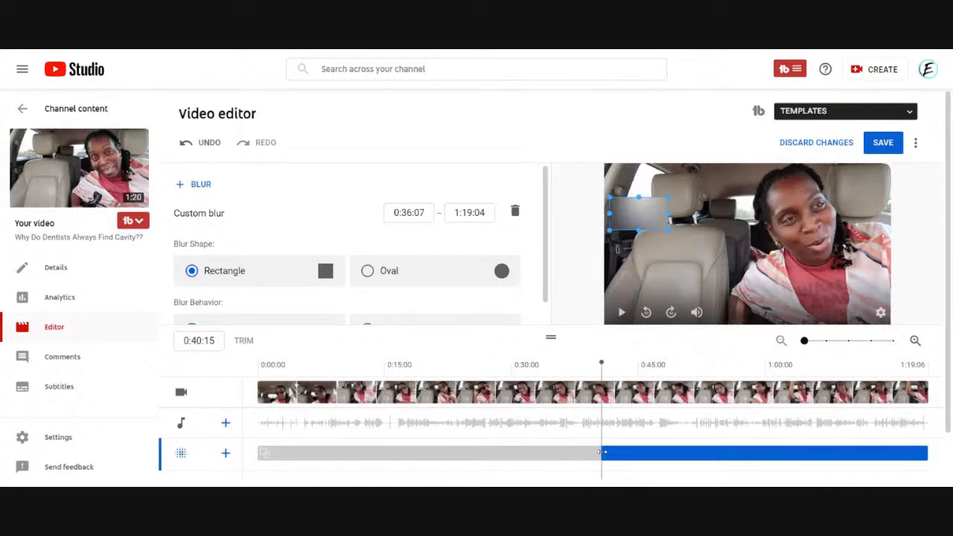
{"action": "left_click_drag", "start_coordinate": [604, 453], "coordinate": [604, 453]}
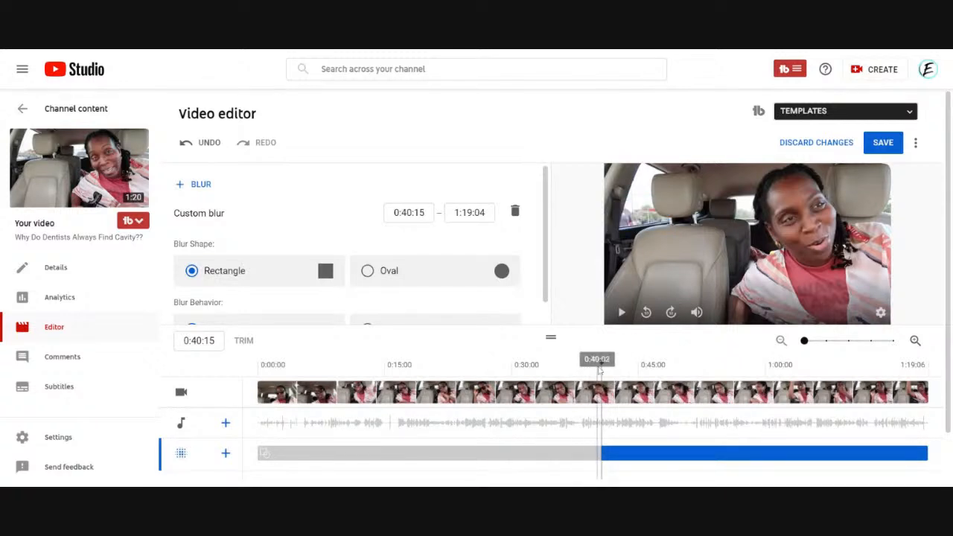
{"action": "left_click", "coordinate": [600, 366]}
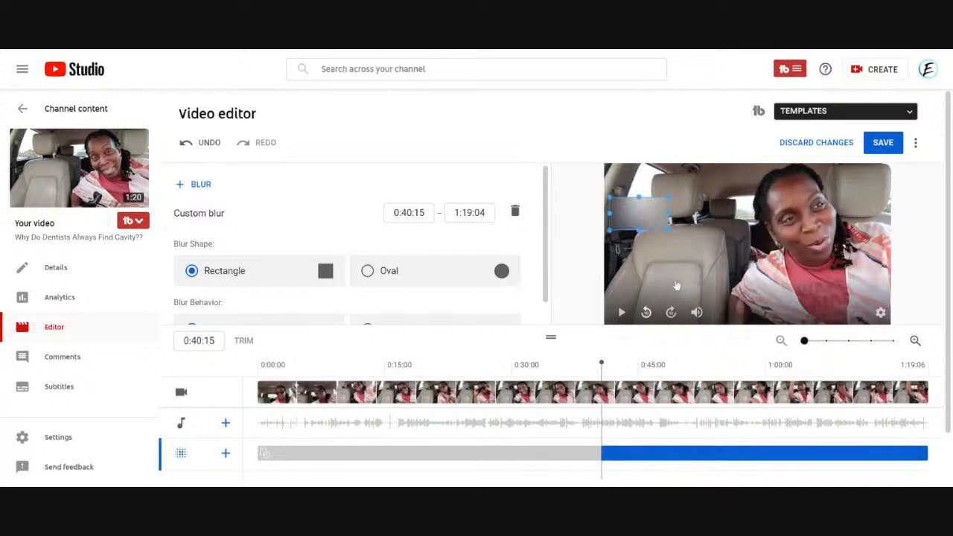
{"action": "left_click_drag", "start_coordinate": [641, 221], "coordinate": [621, 208]}
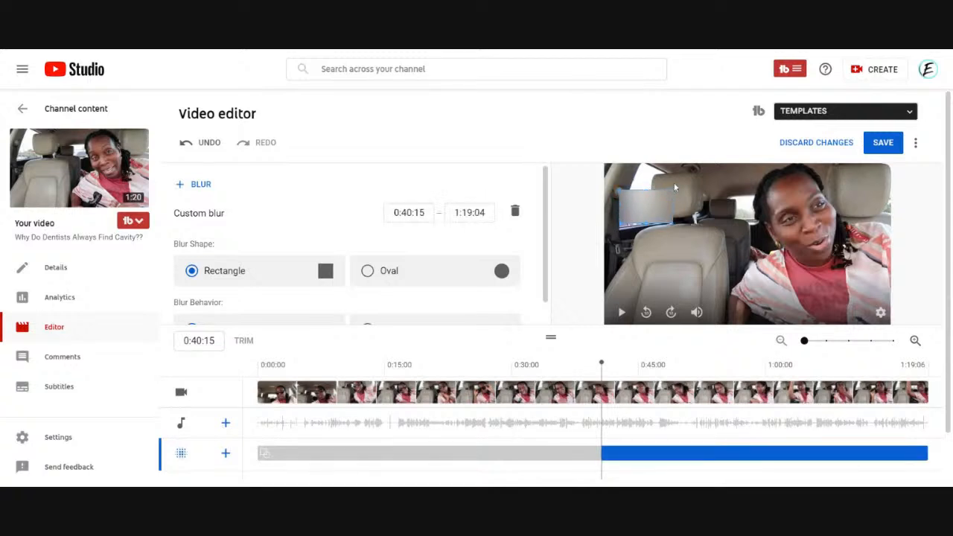
{"action": "left_click_drag", "start_coordinate": [674, 189], "coordinate": [645, 183]}
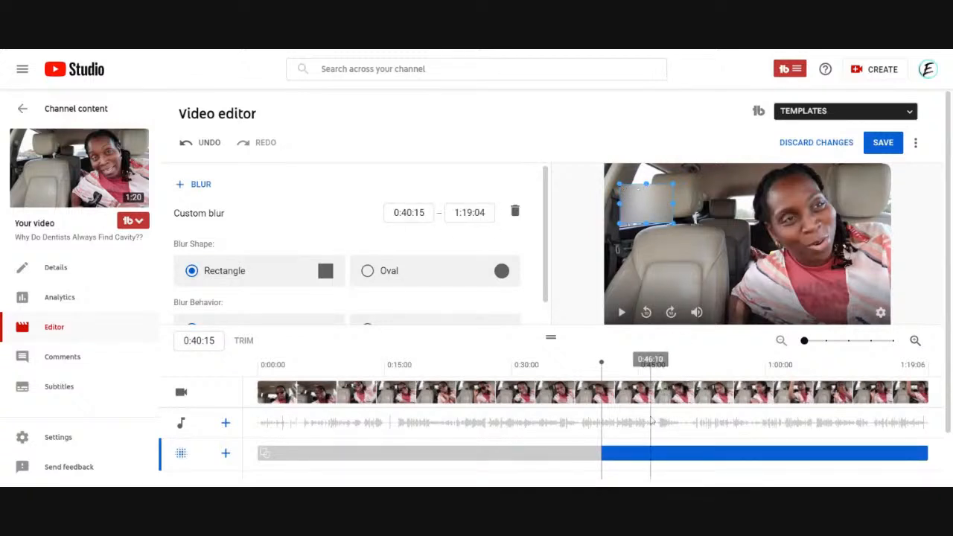
Change the blur shape to Oval and shift it slightly up and left over the side window at 0:40:15.
{"action": "mouse_move", "coordinate": [602, 363]}
{"action": "left_mouse_down"}
{"action": "mouse_move", "coordinate": [660, 363]}
{"action": "mouse_move", "coordinate": [579, 362]}
{"action": "mouse_move", "coordinate": [597, 362]}
{"action": "left_mouse_up"}
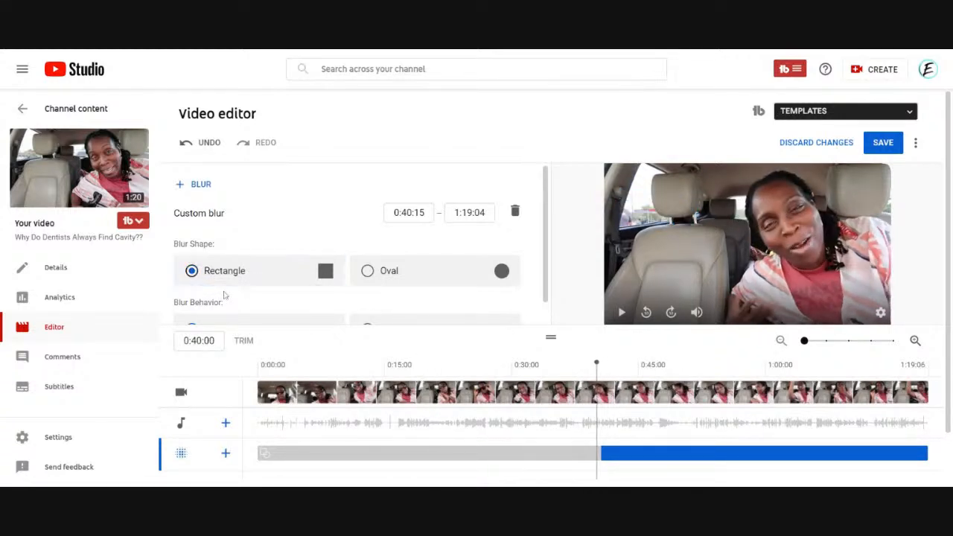
{"action": "scroll", "coordinate": [551, 236], "scroll_direction": "down", "scroll_amount": 2}
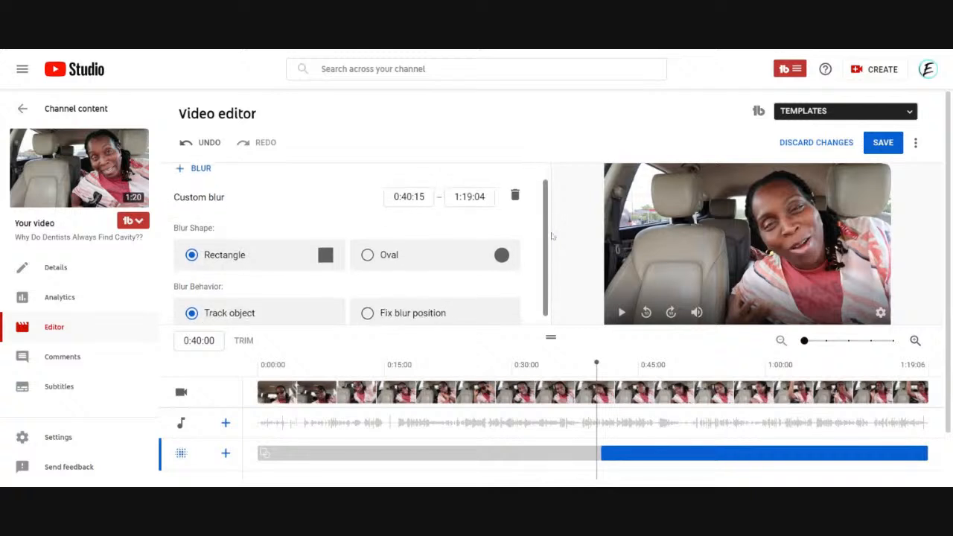
{"action": "left_click_drag", "start_coordinate": [597, 362], "coordinate": [602, 364]}
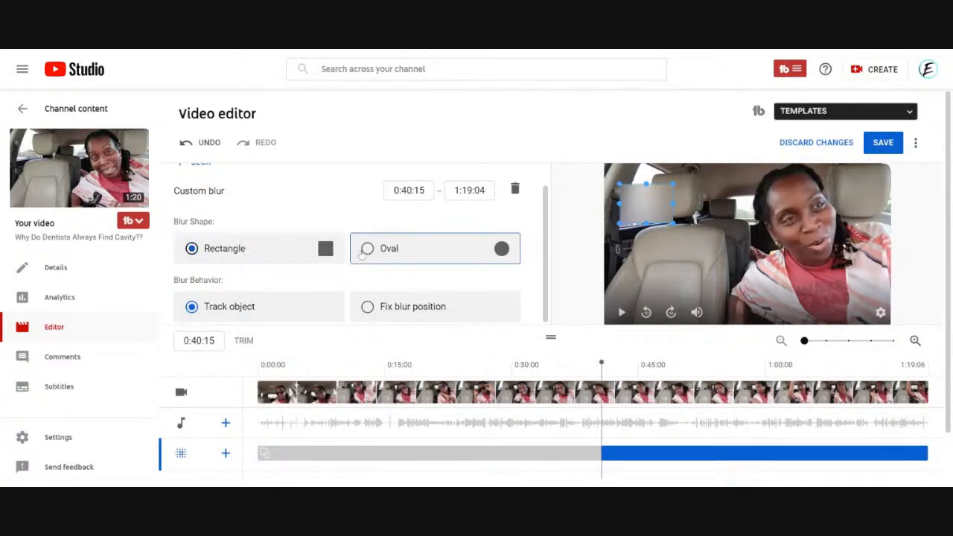
{"action": "left_click", "coordinate": [403, 254]}
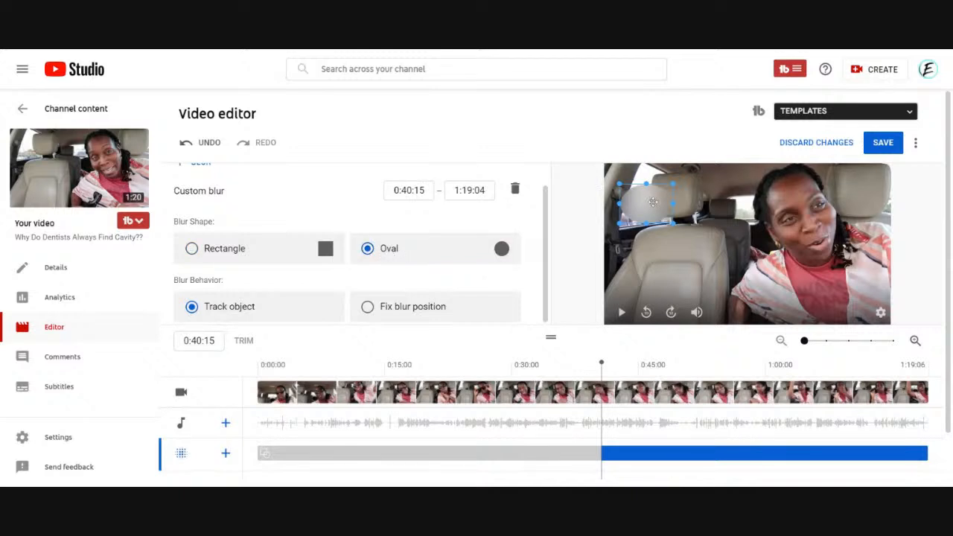
{"action": "left_click_drag", "start_coordinate": [653, 202], "coordinate": [647, 198]}
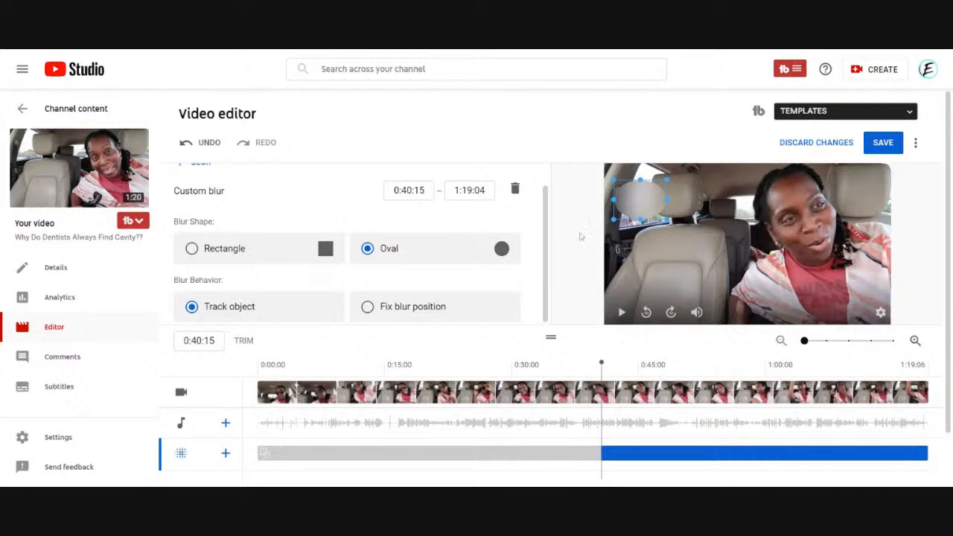
Set the blur behavior to Fix blur position and preview the blur at 0:45:00.
{"action": "scroll", "coordinate": [438, 313], "scroll_direction": "down", "scroll_amount": 1}
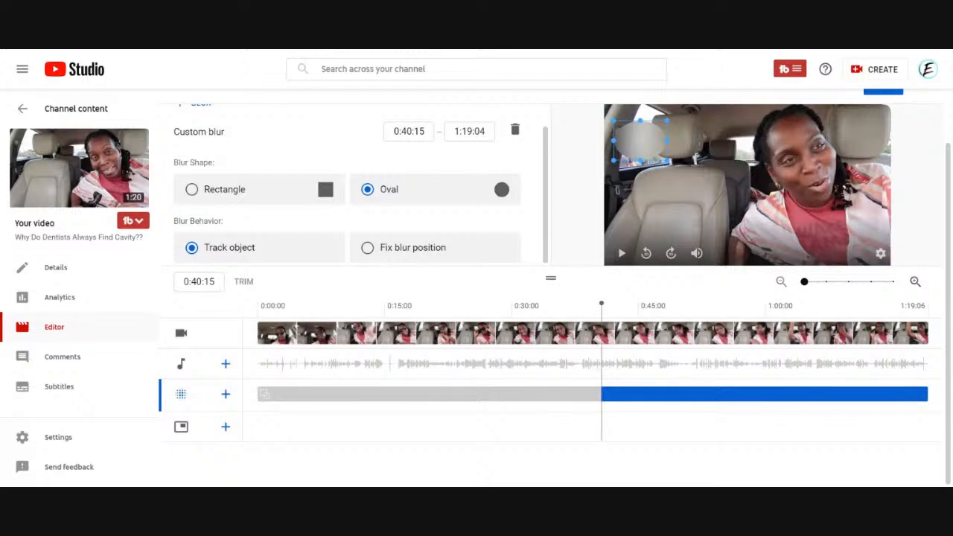
{"action": "left_click", "coordinate": [192, 247]}
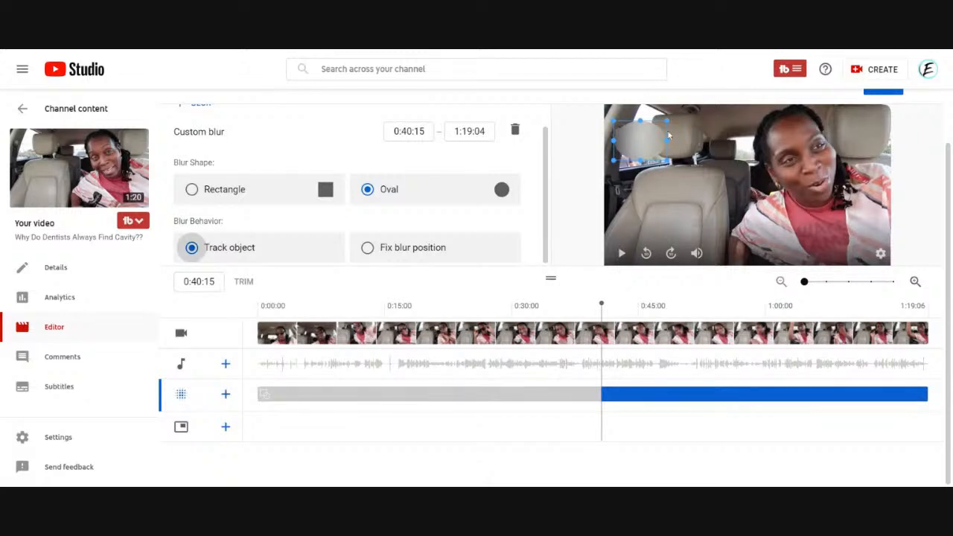
{"action": "left_click", "coordinate": [369, 249]}
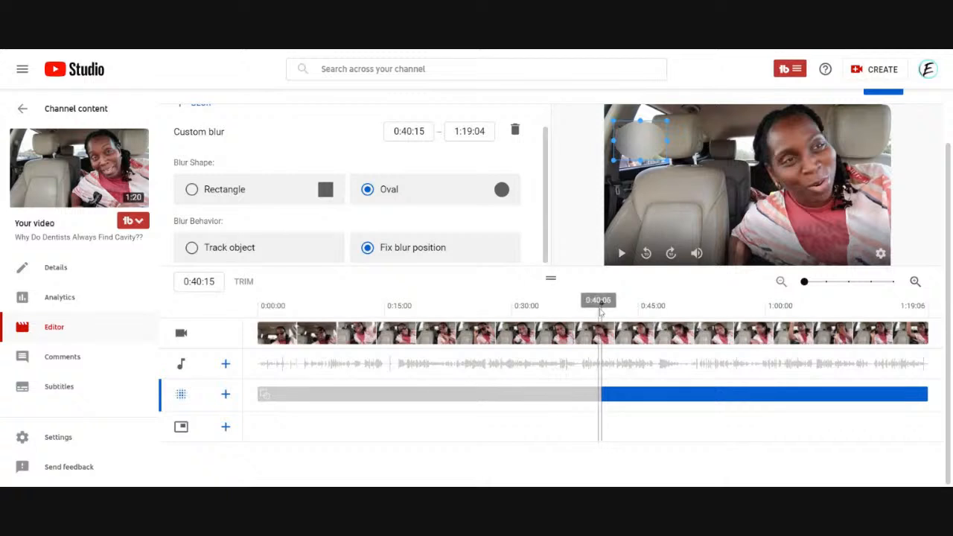
{"action": "left_click_drag", "start_coordinate": [602, 304], "coordinate": [638, 304]}
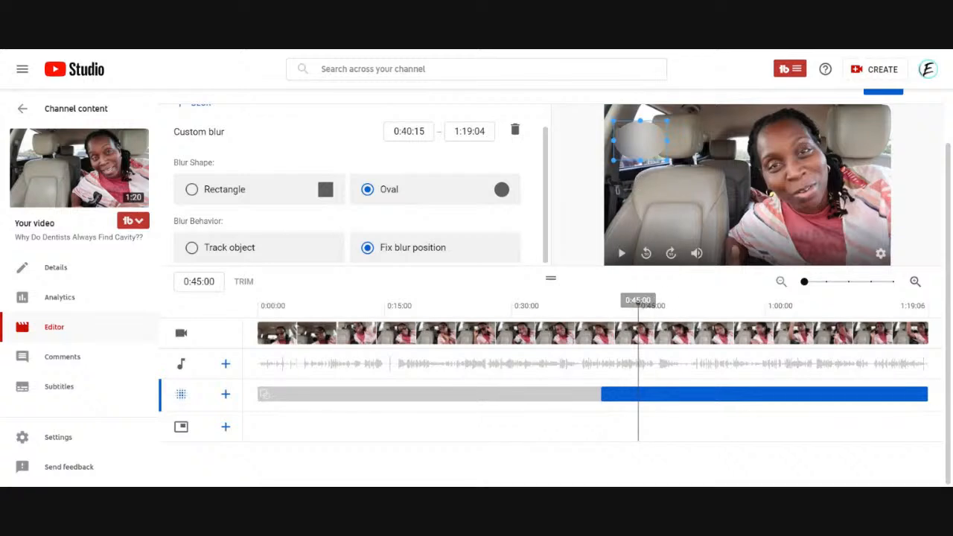
Preview the oval blur up to 0:47:01 and set its end time to 0:47:06.
{"action": "left_click_drag", "start_coordinate": [638, 304], "coordinate": [657, 304]}
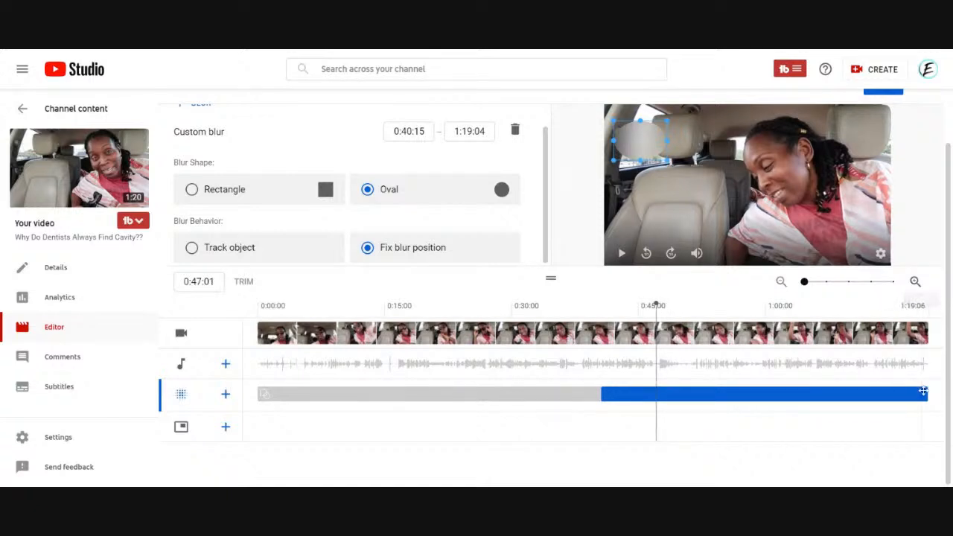
{"action": "left_click_drag", "start_coordinate": [928, 396], "coordinate": [658, 403]}
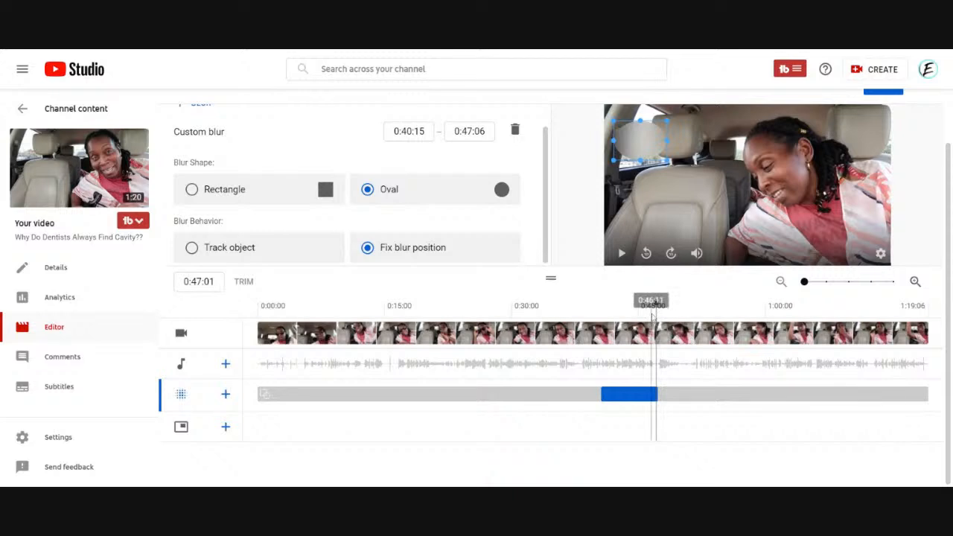
Add a second custom blur and set its start time to 0:50:08.
{"action": "left_click_drag", "start_coordinate": [657, 304], "coordinate": [684, 305]}
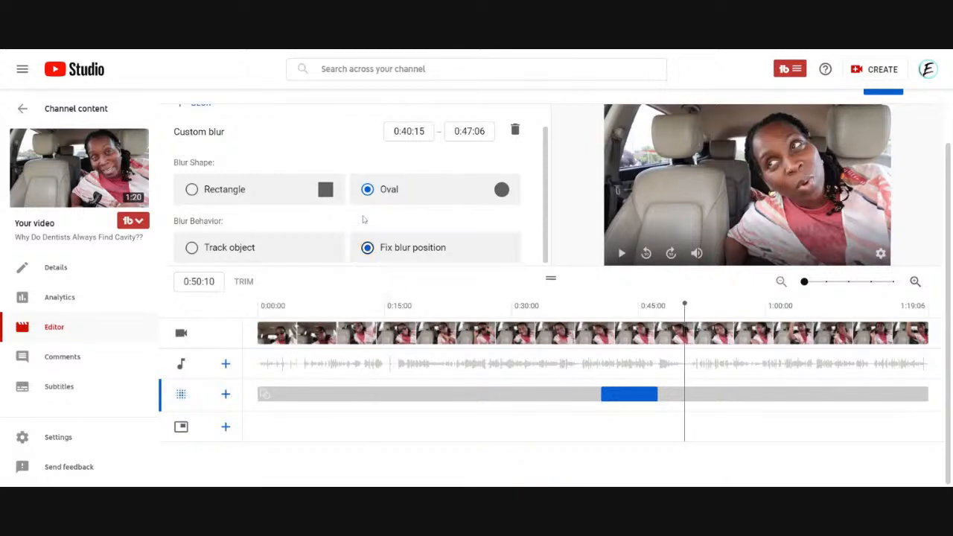
{"action": "left_click", "coordinate": [226, 395]}
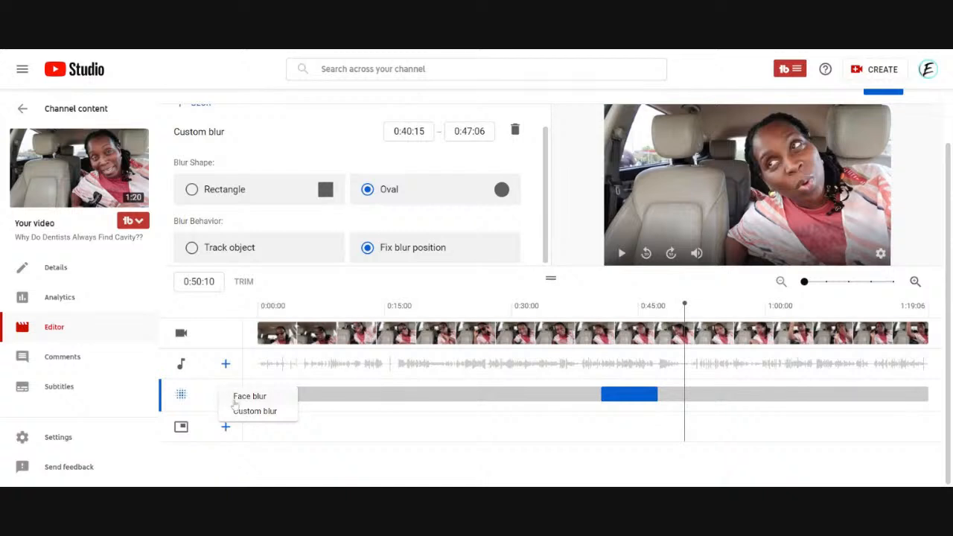
{"action": "left_click", "coordinate": [247, 414]}
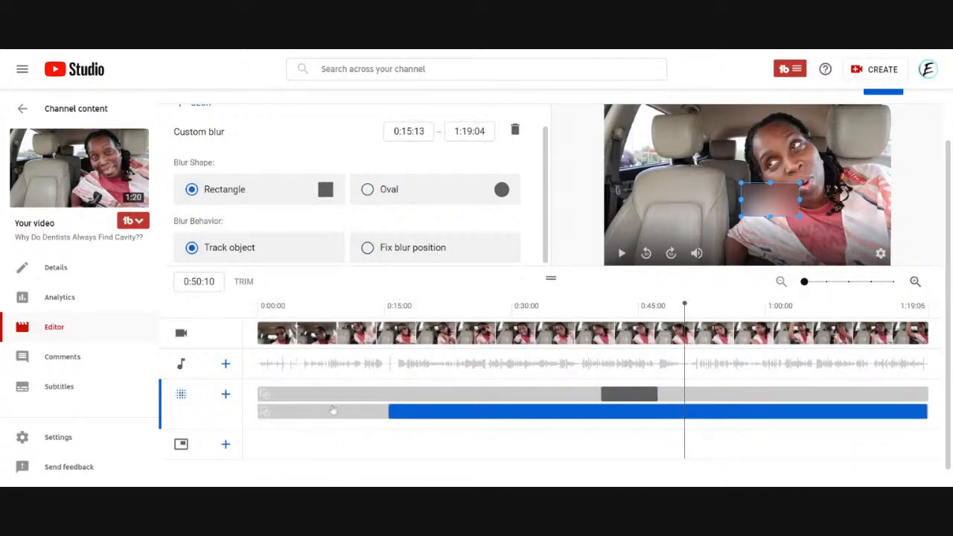
{"action": "left_click_drag", "start_coordinate": [389, 411], "coordinate": [702, 398]}
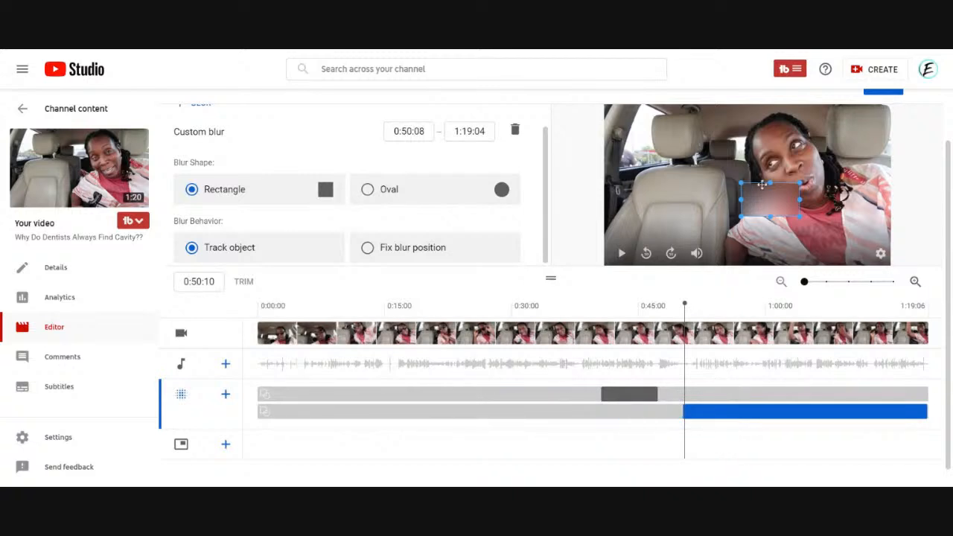
Fit the new blur rectangle over the car's side window and set its behavior to Fix blur position.
{"action": "left_click_drag", "start_coordinate": [761, 199], "coordinate": [637, 150]}
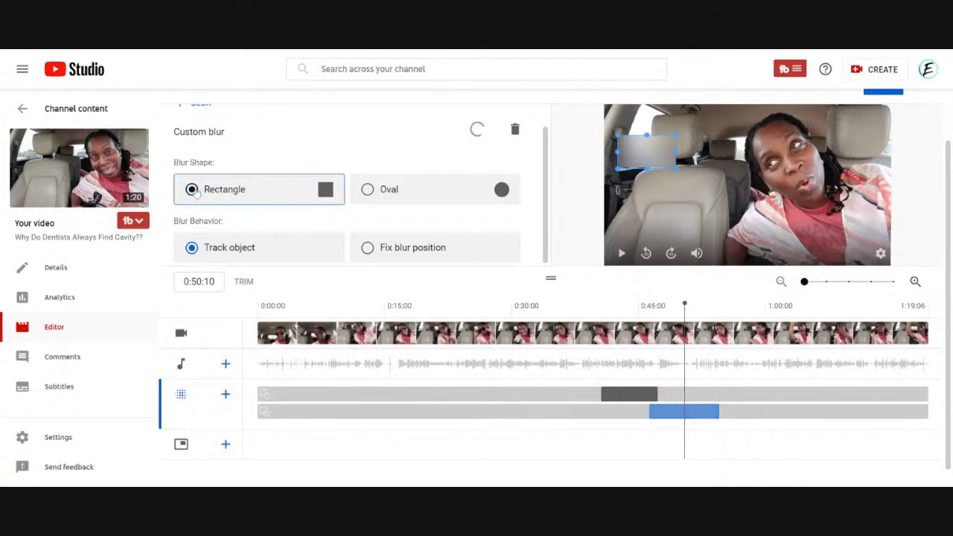
{"action": "left_click", "coordinate": [368, 248]}
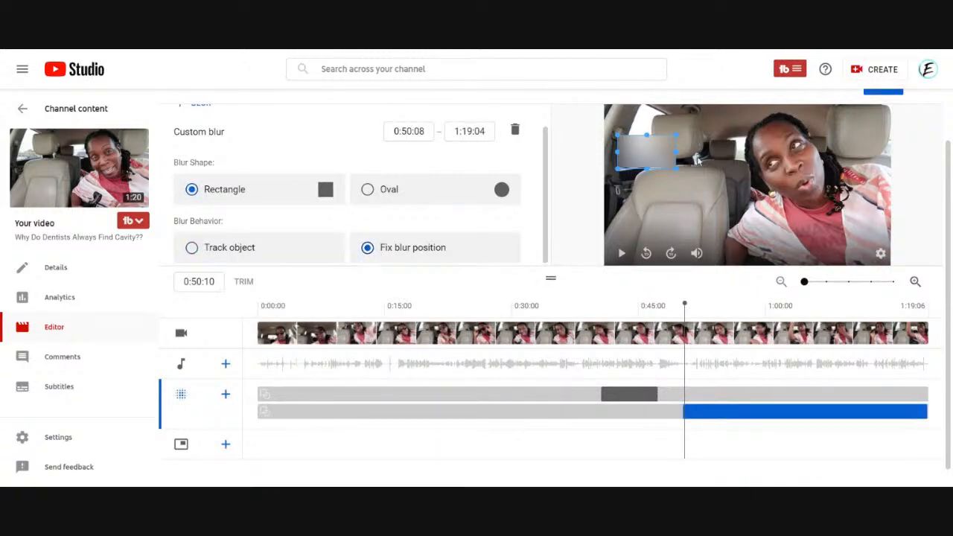
{"action": "left_click", "coordinate": [693, 306]}
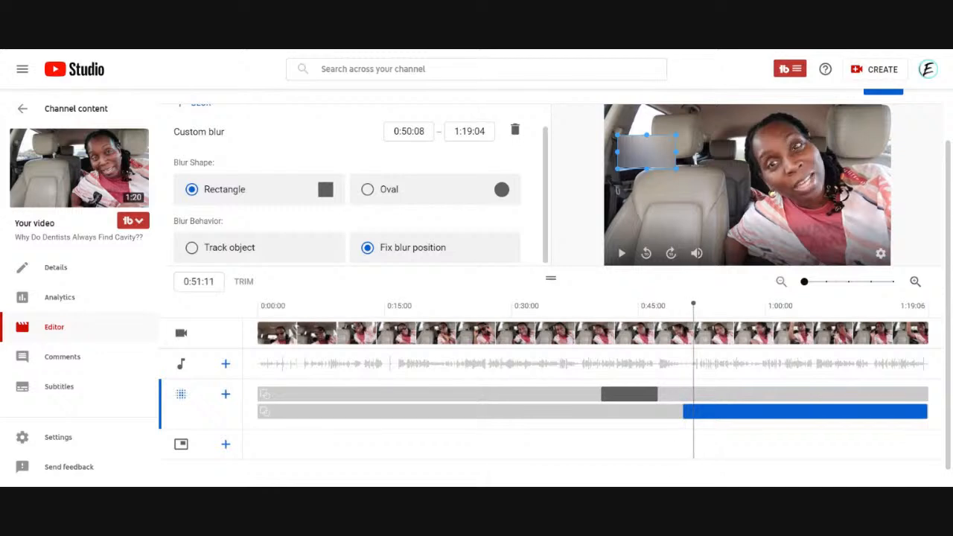
{"action": "left_click_drag", "start_coordinate": [694, 303], "coordinate": [700, 304]}
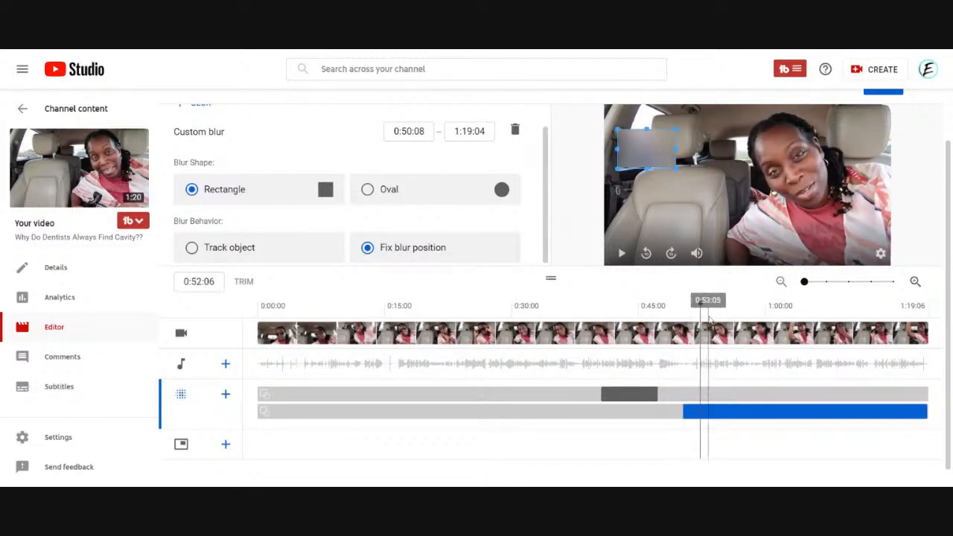
{"action": "left_click_drag", "start_coordinate": [700, 304], "coordinate": [705, 304]}
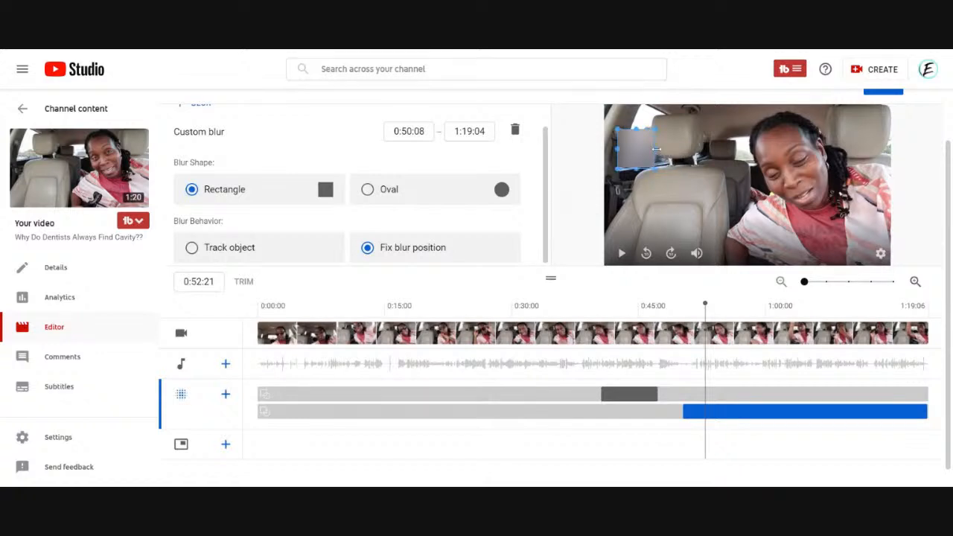
Preview the rectangular blur up to 0:55:01 and set its end time to 0:55:02.
{"action": "left_click", "coordinate": [716, 306]}
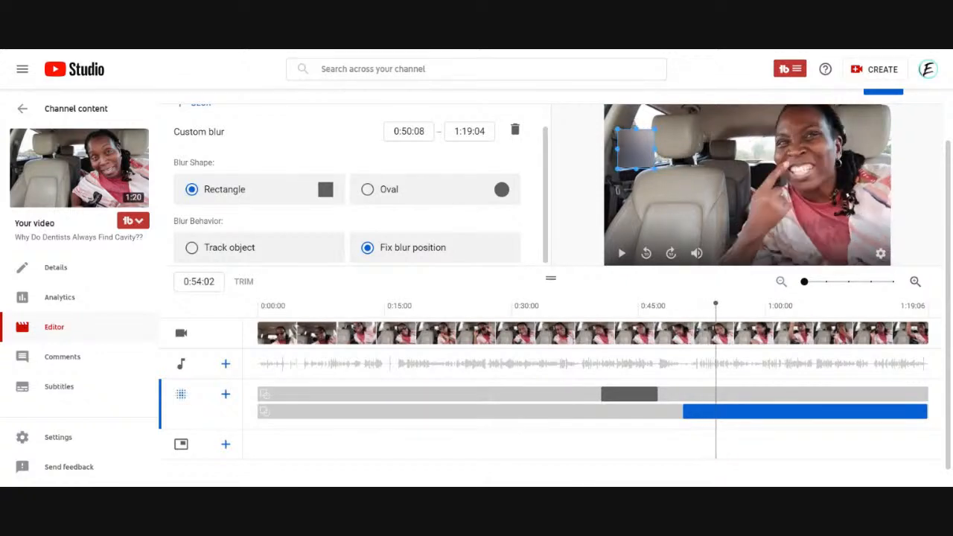
{"action": "left_click_drag", "start_coordinate": [716, 303], "coordinate": [724, 304]}
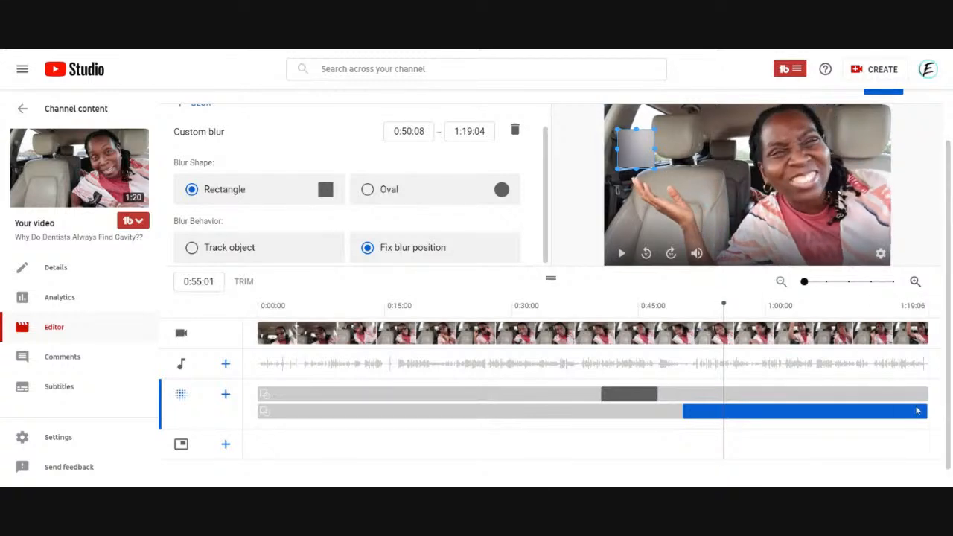
{"action": "left_click_drag", "start_coordinate": [876, 408], "coordinate": [730, 416]}
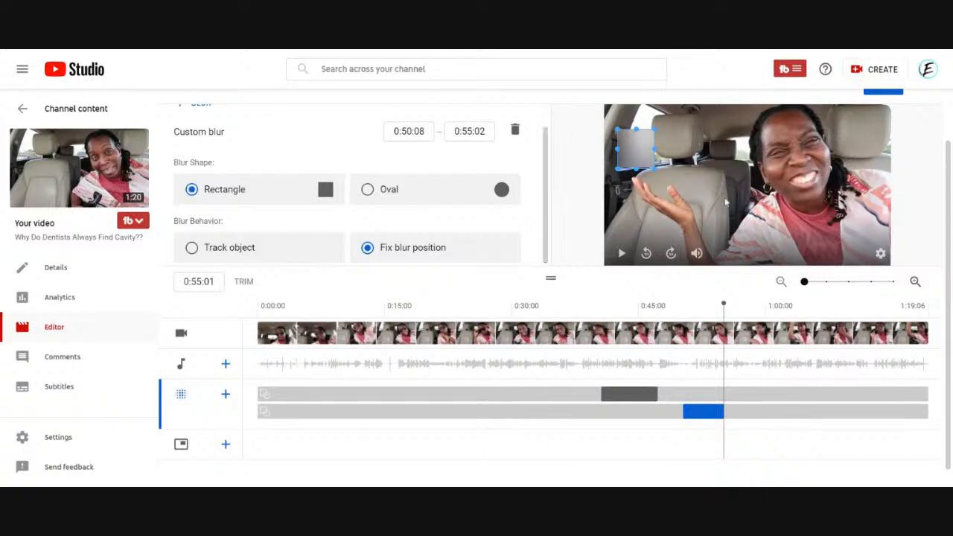
Play the video from 0:40:15 past both custom blurs to review them.
{"action": "left_click", "coordinate": [602, 307]}
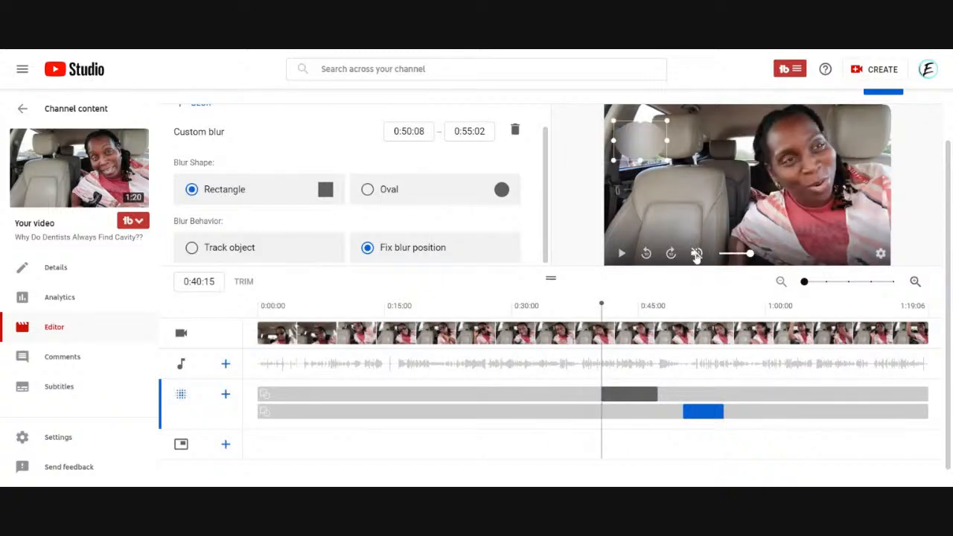
{"action": "left_click", "coordinate": [622, 257]}
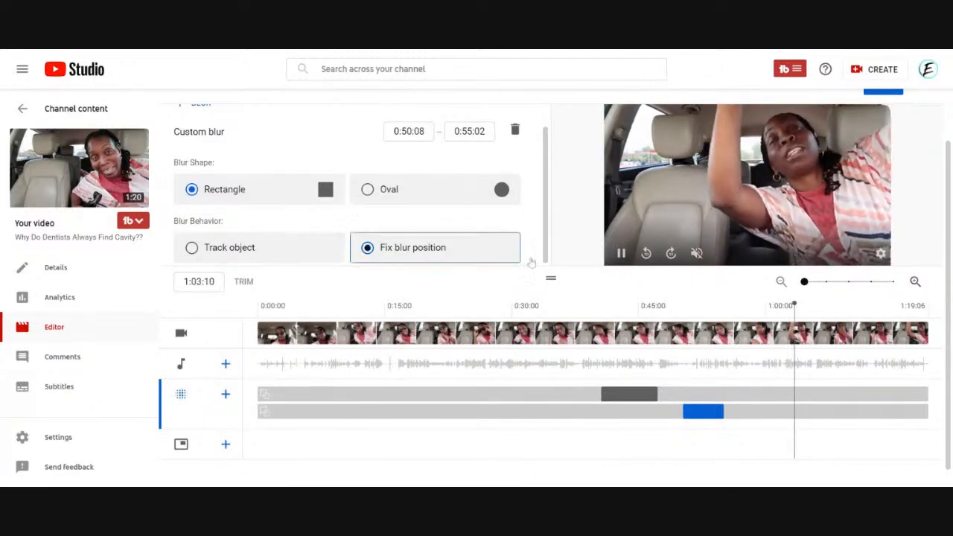
{"action": "left_click", "coordinate": [621, 254]}
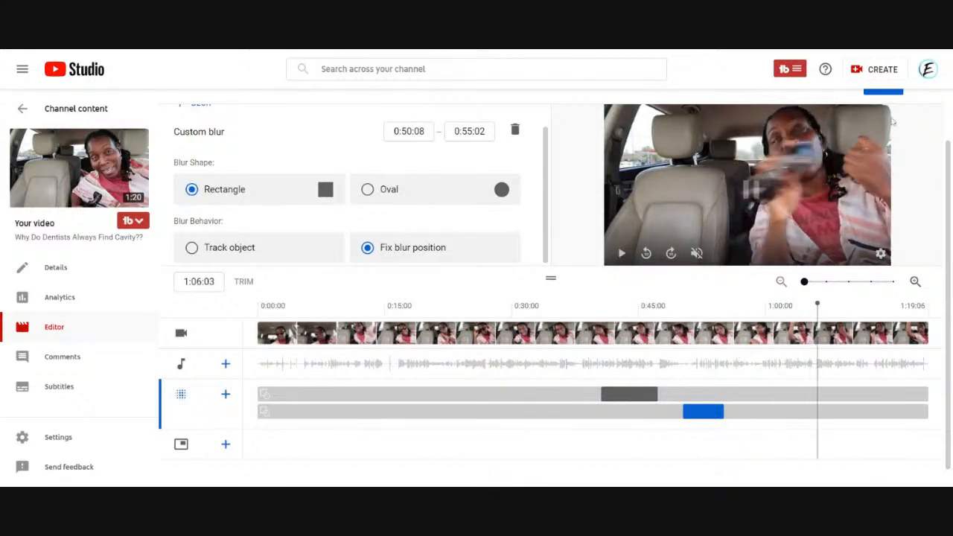
Move the playhead to 0:21:08 and start adding a face blur to the video.
{"action": "left_click", "coordinate": [439, 311]}
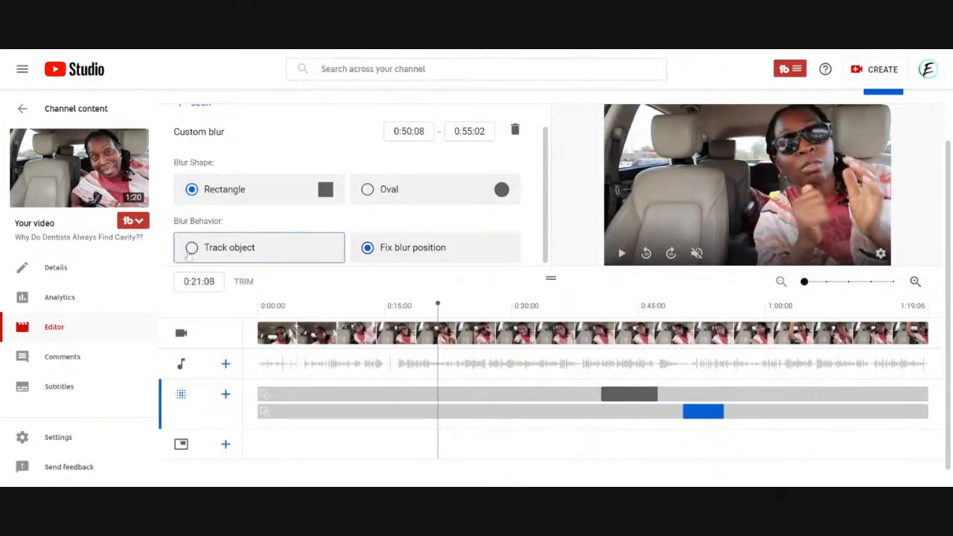
{"action": "left_click", "coordinate": [227, 395]}
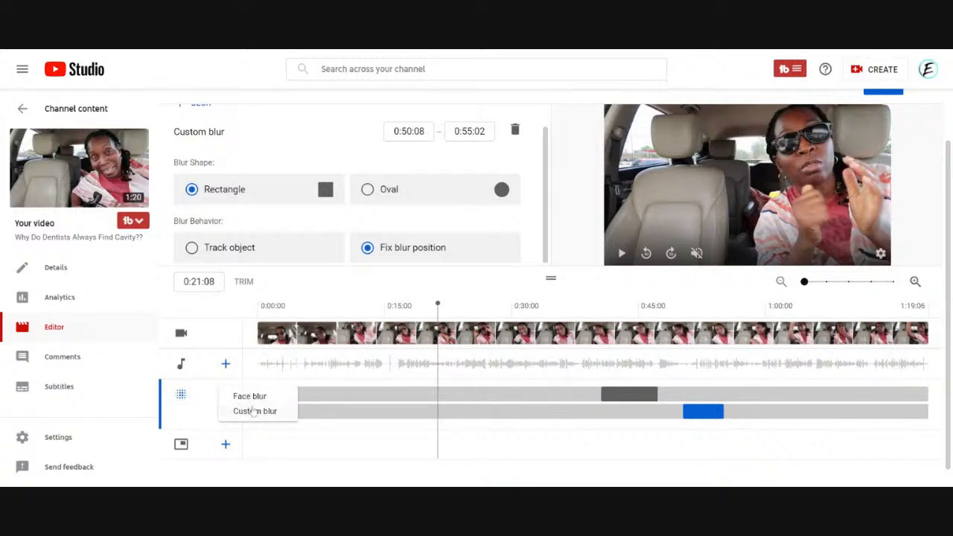
{"action": "left_click", "coordinate": [253, 398]}
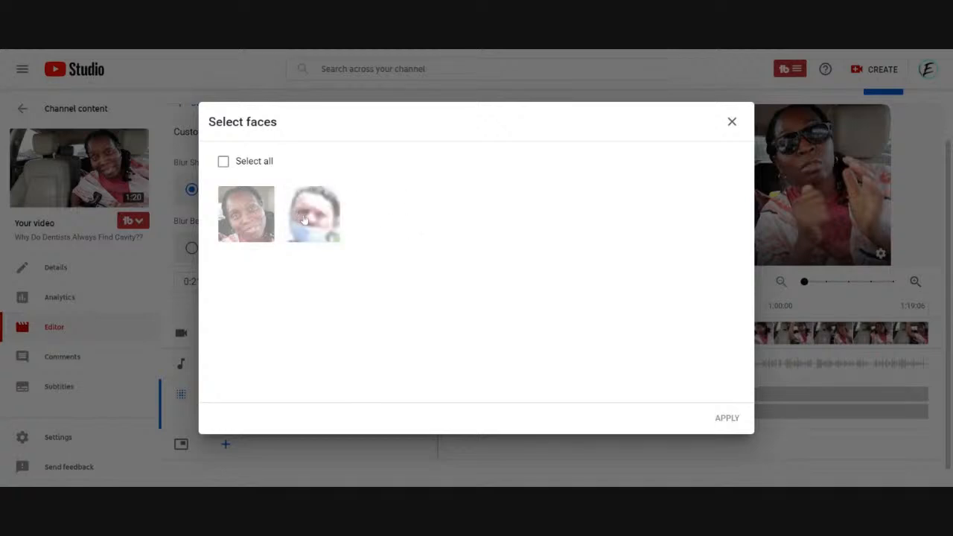
Try selecting each detected face individually and both faces with Select all.
{"action": "left_click", "coordinate": [244, 216]}
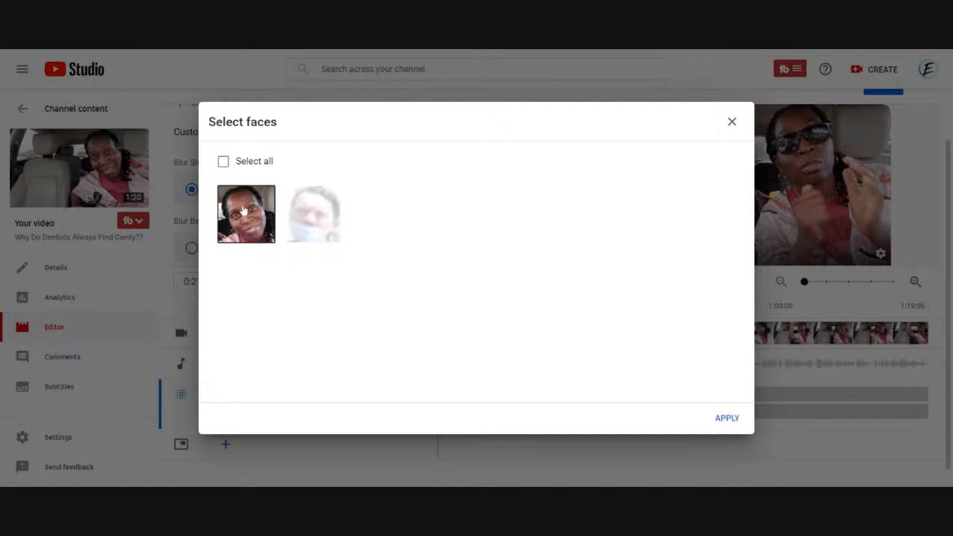
{"action": "left_click", "coordinate": [244, 215]}
{"action": "left_click", "coordinate": [257, 214]}
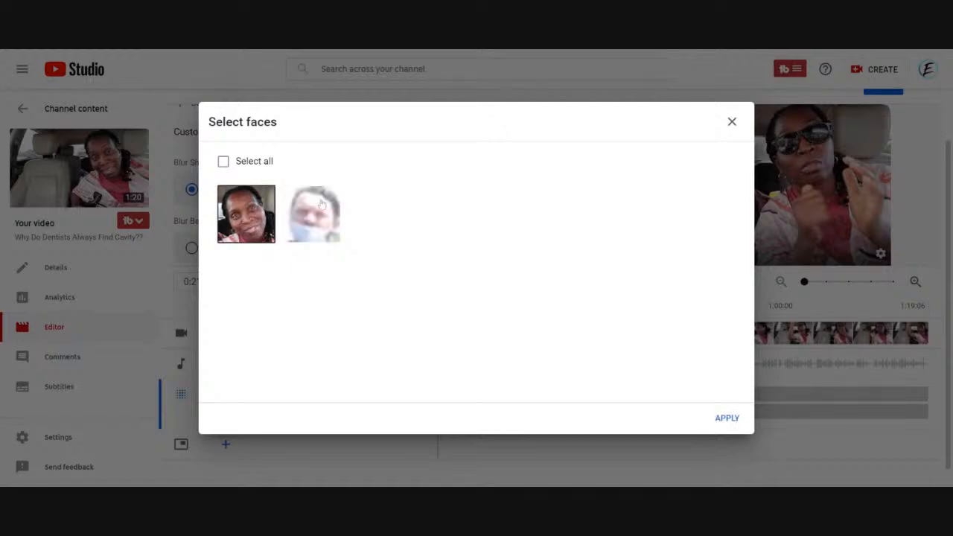
{"action": "left_click", "coordinate": [322, 207]}
{"action": "left_click", "coordinate": [251, 222]}
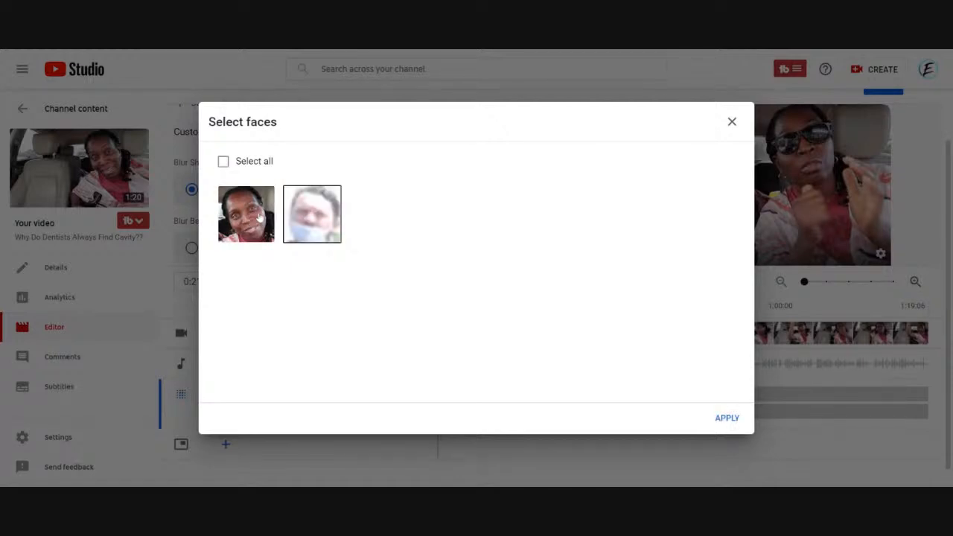
{"action": "left_click", "coordinate": [224, 162]}
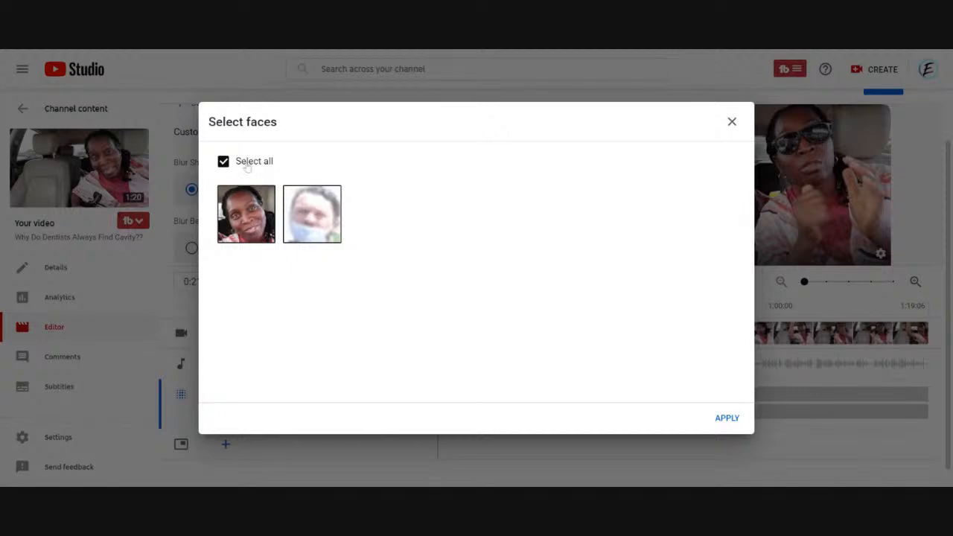
{"action": "left_click", "coordinate": [340, 217]}
{"action": "left_click", "coordinate": [257, 231]}
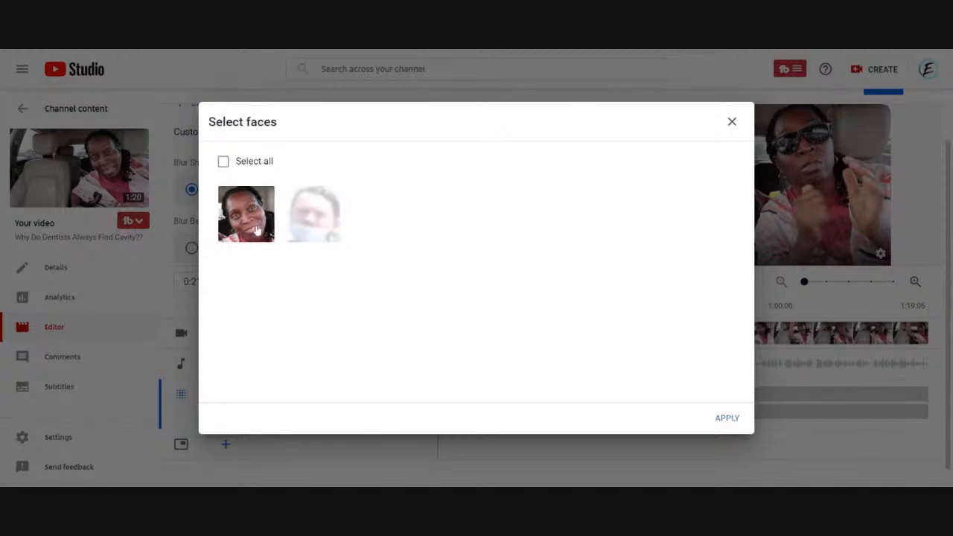
Select only the face of the woman in the car and apply the face blur.
{"action": "left_click", "coordinate": [248, 216]}
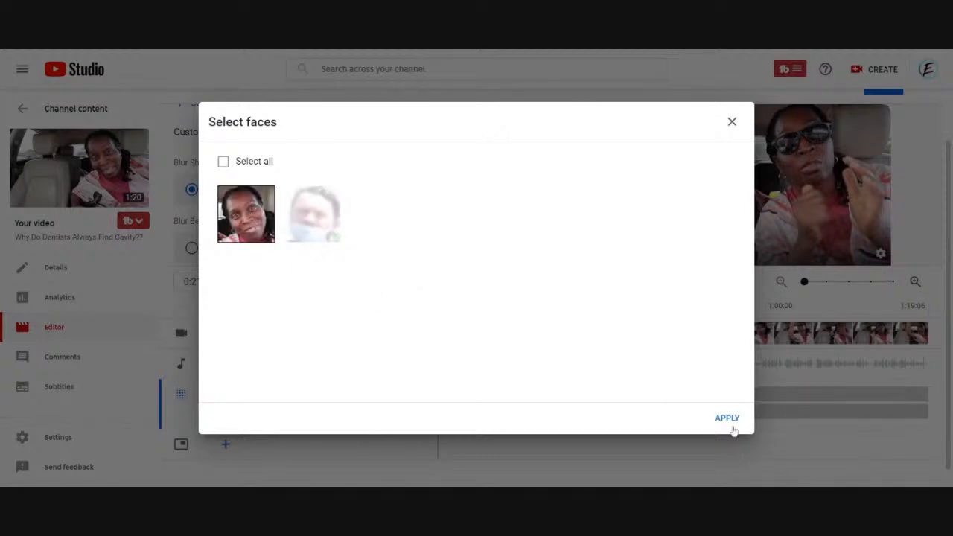
{"action": "left_click", "coordinate": [727, 420]}
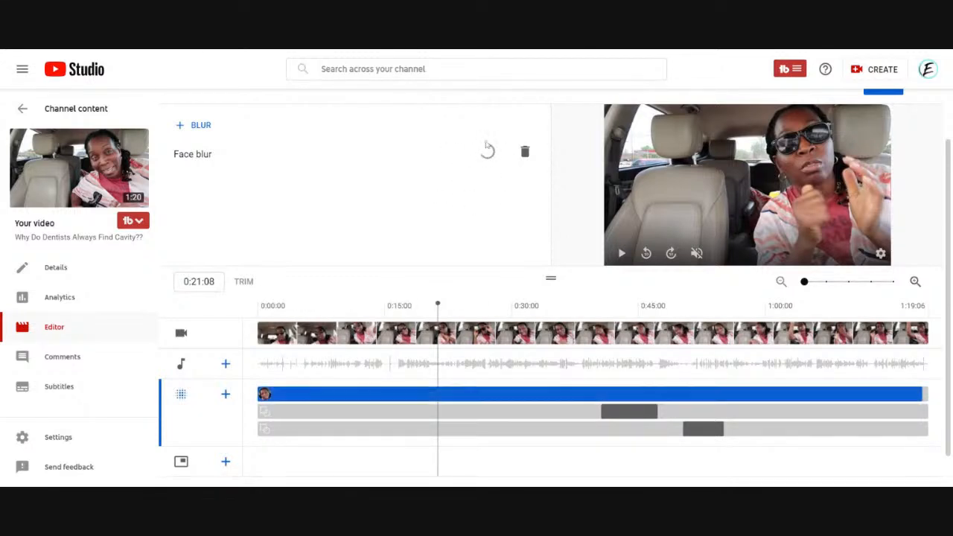
Play the video from 0:00:00 to review how the face blur follows the woman's face.
{"action": "left_click", "coordinate": [258, 363]}
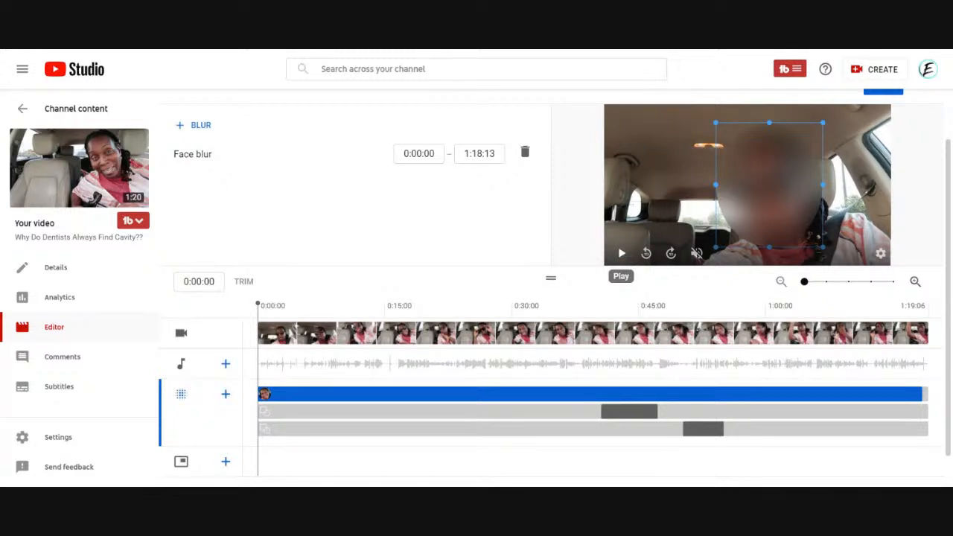
{"action": "left_click", "coordinate": [622, 253]}
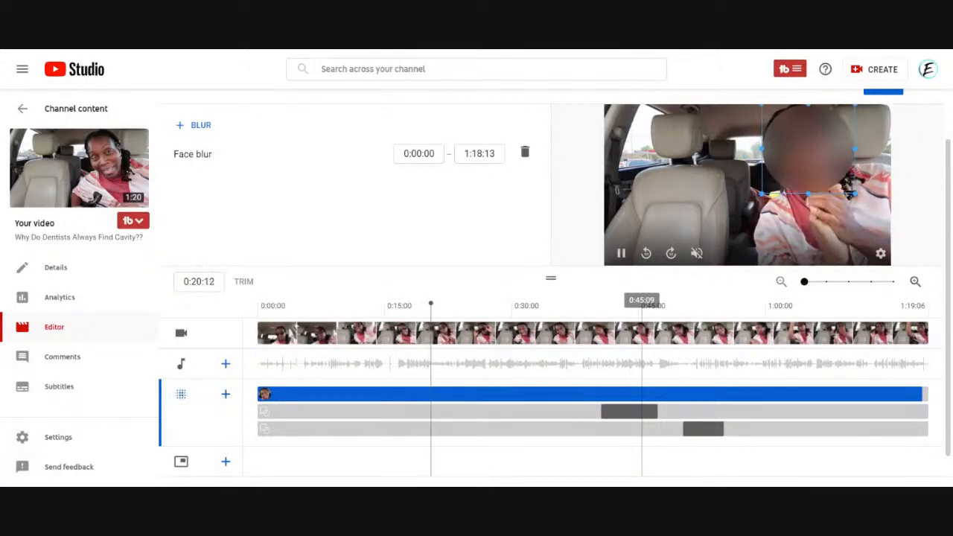
{"action": "scroll", "coordinate": [641, 306], "scroll_direction": "up", "scroll_amount": 1}
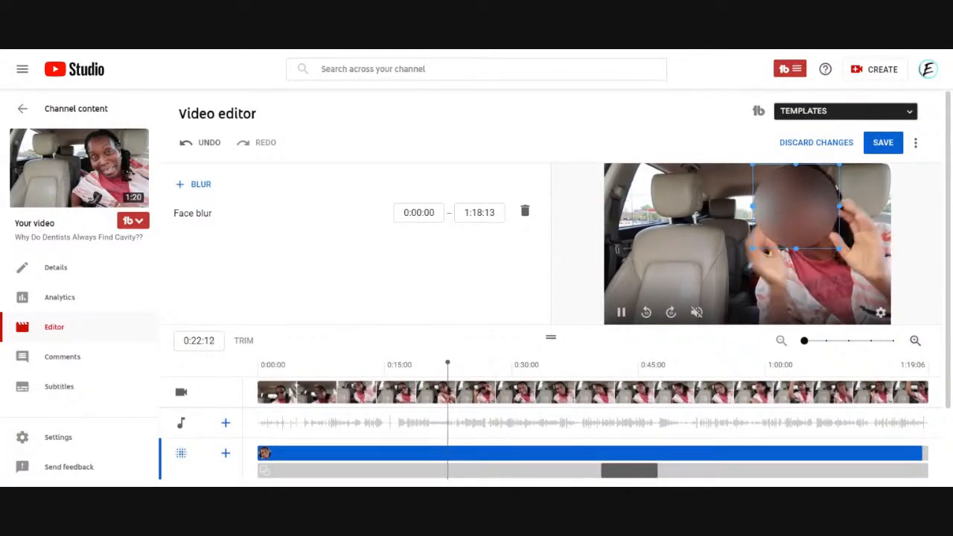
{"action": "scroll", "coordinate": [476, 177], "scroll_direction": "down", "scroll_amount": 2}
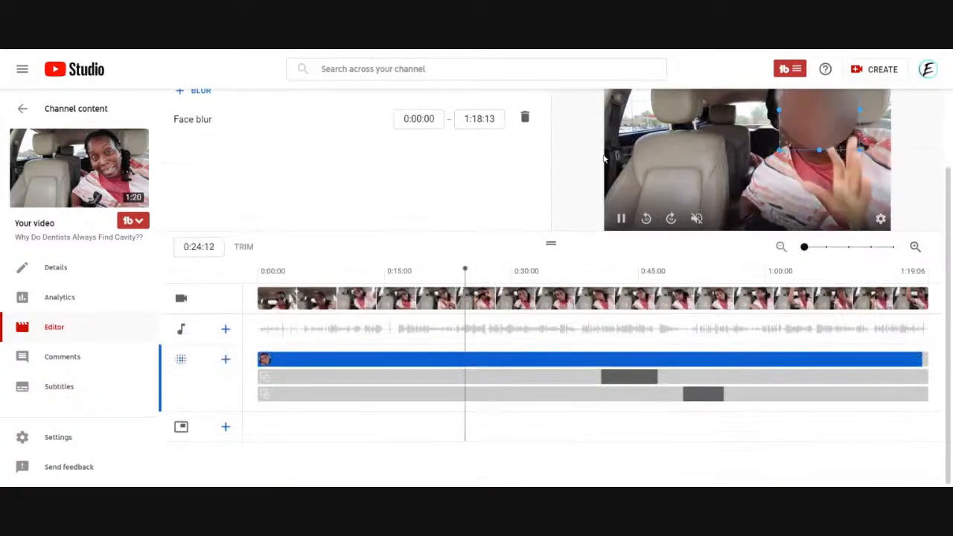
{"action": "scroll", "coordinate": [641, 141], "scroll_direction": "up", "scroll_amount": 2}
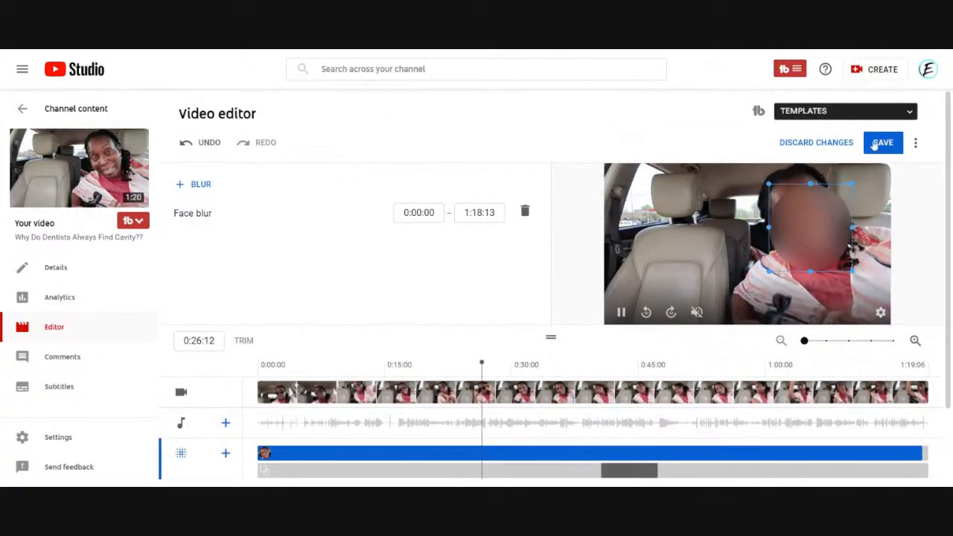